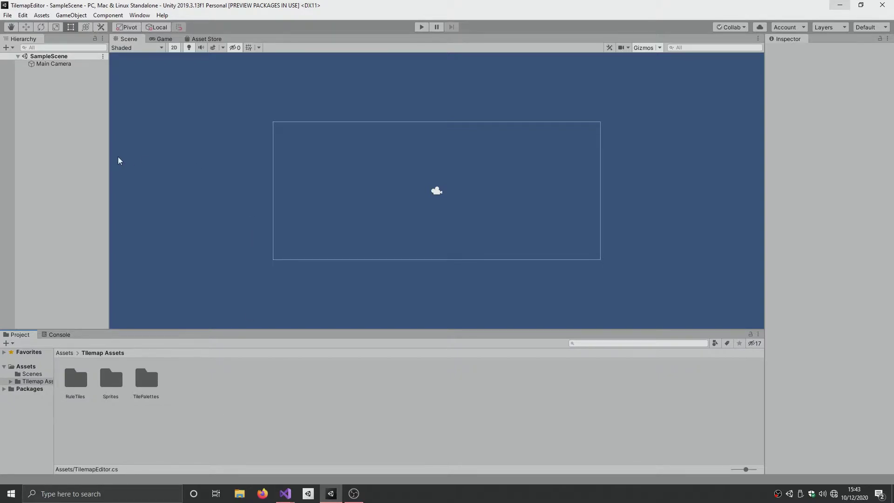
- Create a Grid with a Tilemap in the Hierarchy and attach a new 'TilemapEditor' script to the Grid
right_click(73, 131)
mouse_move(101, 235)
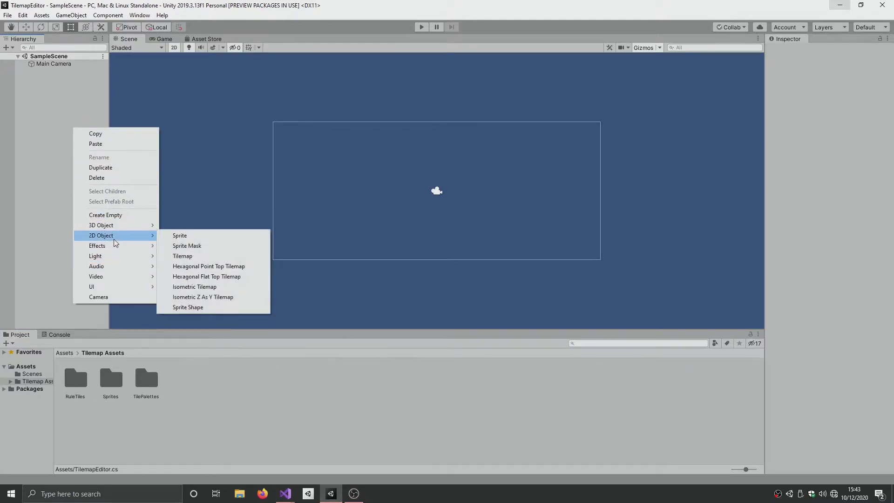
left_click(177, 257)
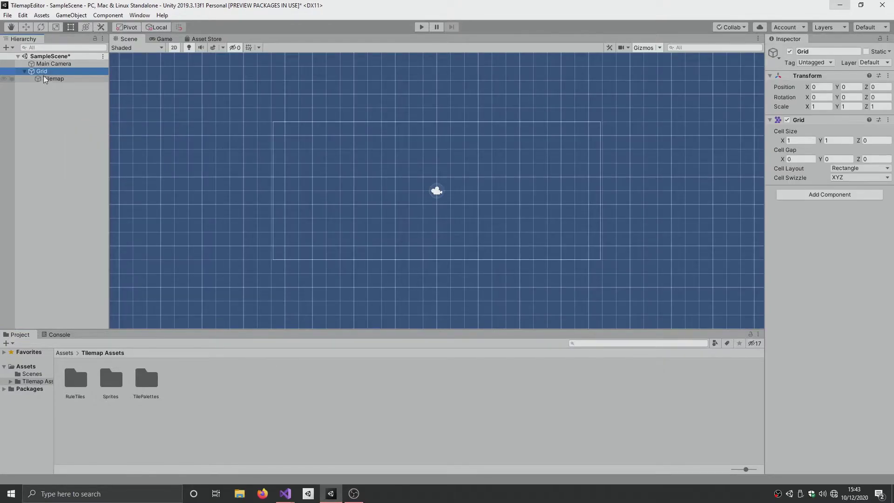
left_click(819, 197)
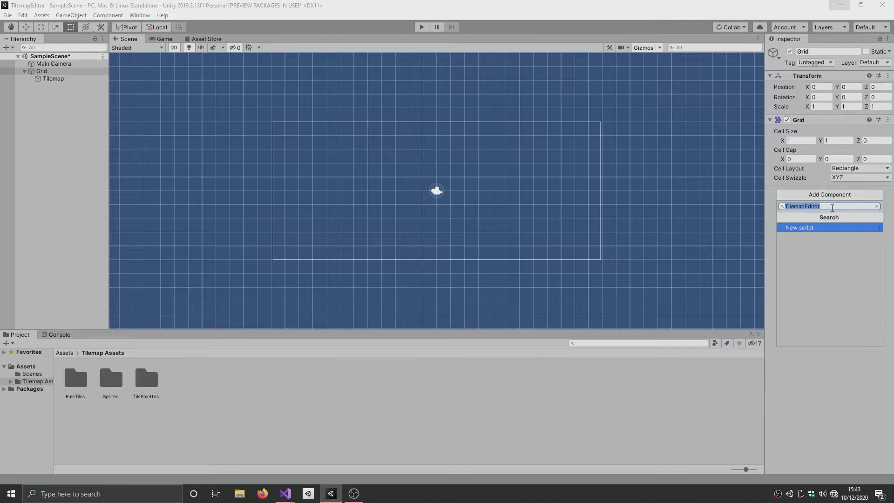
left_click(823, 232)
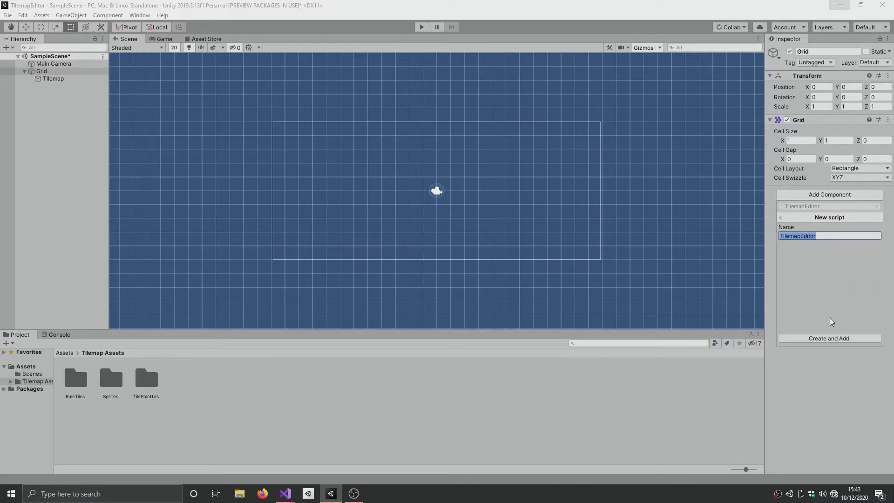
left_click(833, 339)
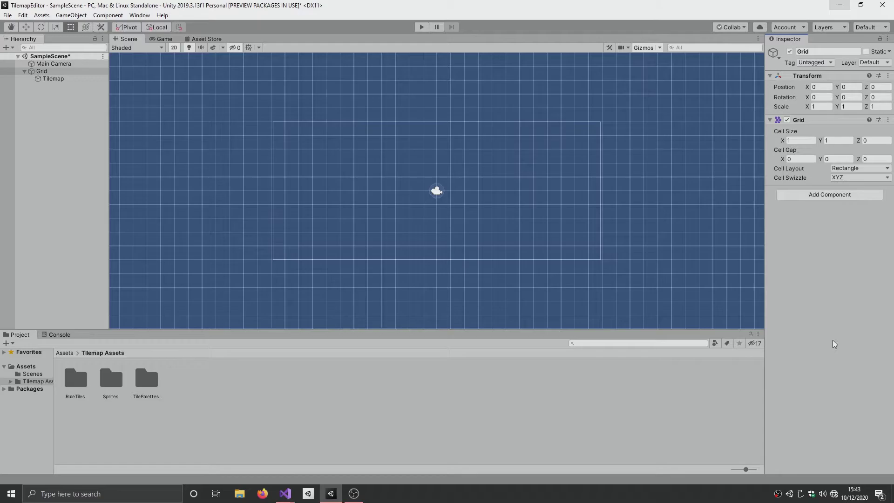
left_click(888, 190)
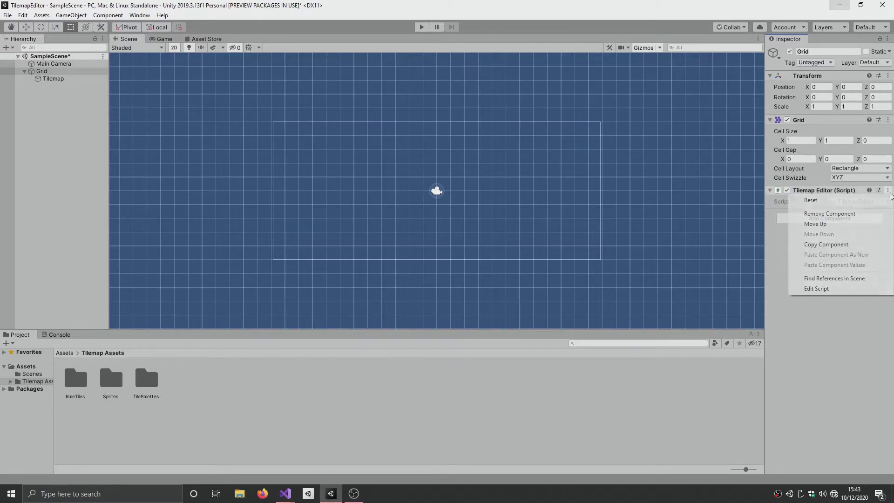
- Open TilemapEditor.cs in Visual Studio, delete the two unused System.Collections usings, and save
left_click(833, 289)
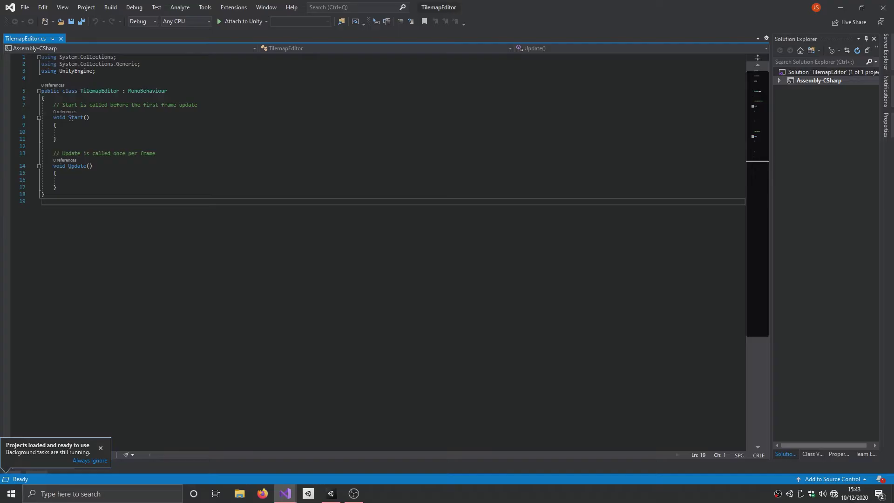
left_click_drag(42, 70, 39, 57)
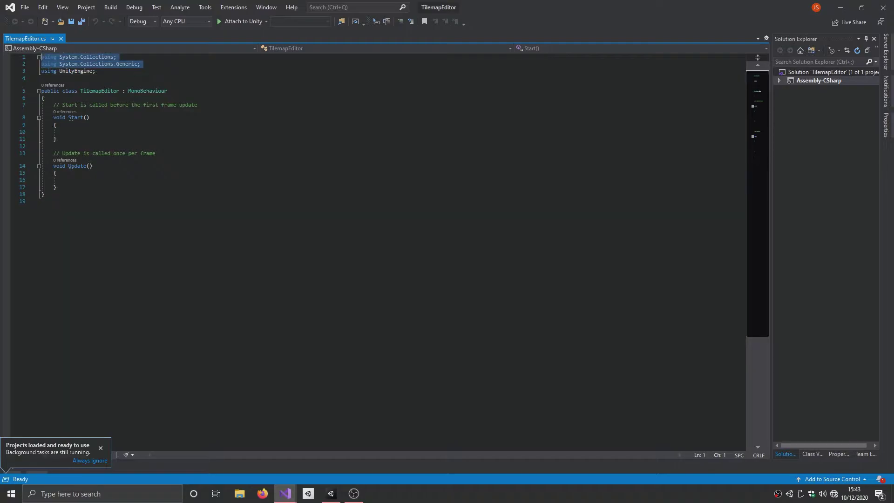
key("BackSpace")
key("ctrl+s")
- Start a '[SerializeField] private TileBase' field in the class, importing the Tilemaps namespace
left_click(116, 83)
key("Return")
key("Up")
key("Return")
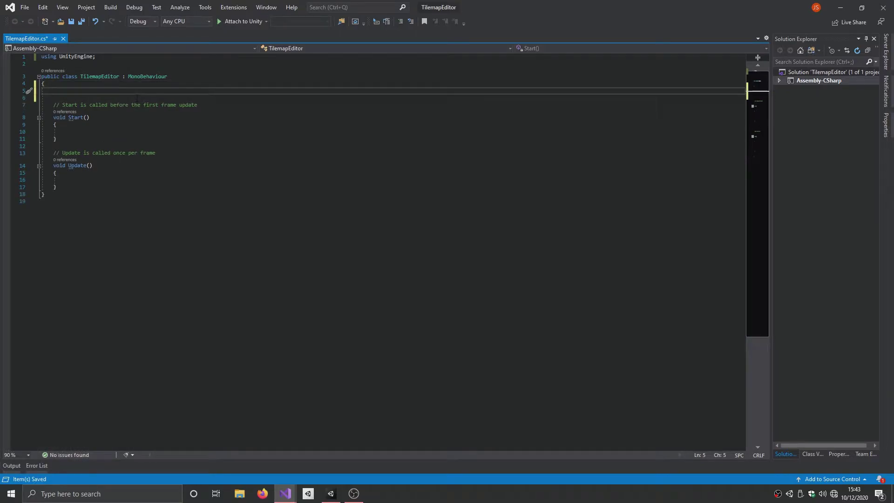
type("[Ser")
key("Tab")
type("] private TileB")
key("Tab")
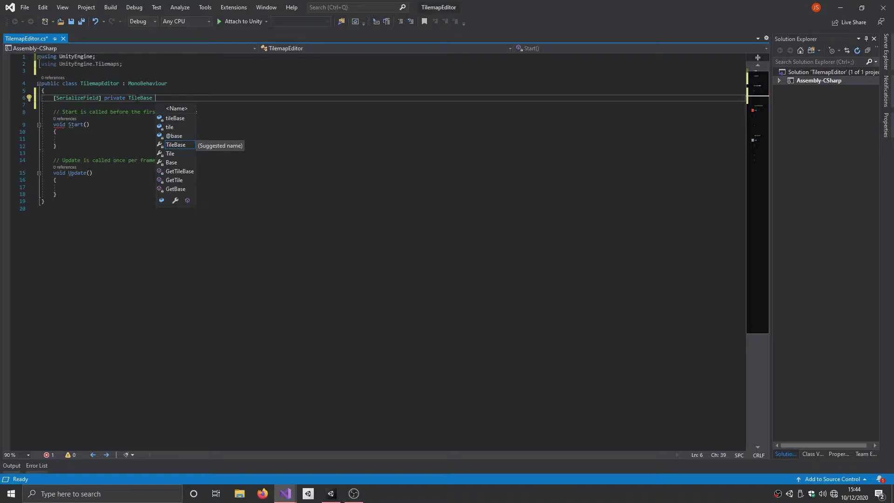
key("Escape")
mouse_move(330, 493)
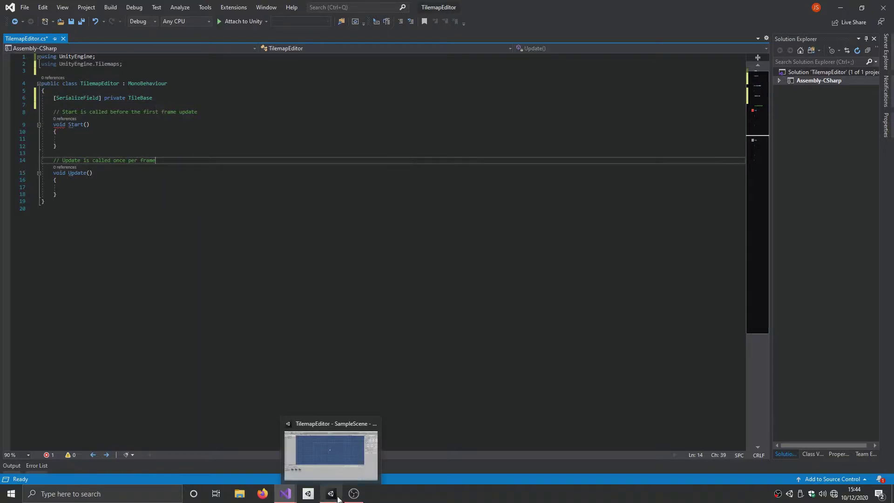
- In Unity, browse the TilePalettes folder's palette asset, then return to Tilemap Assets
left_click(315, 436)
double_click(146, 379)
left_click(117, 381)
left_click(164, 388)
left_click(106, 353)
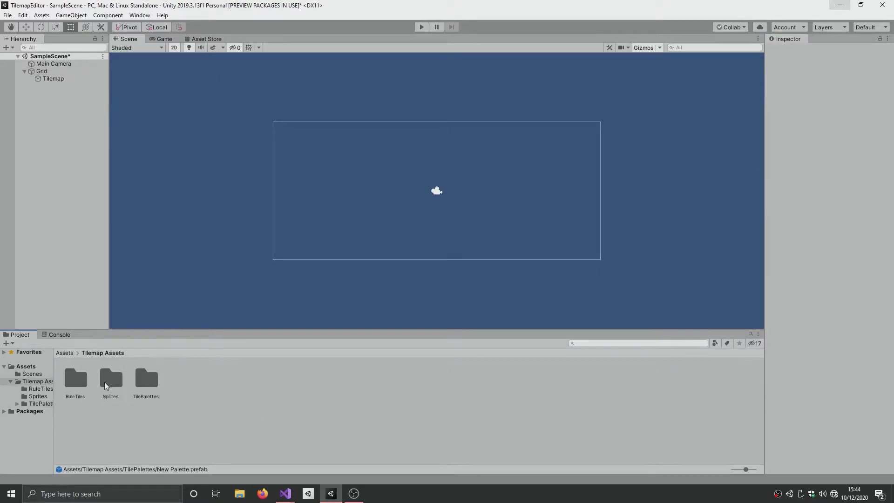
- Open the RuleTiles folder and review the WallsUp2 rule tile's Tiling Rules in the Inspector
double_click(82, 383)
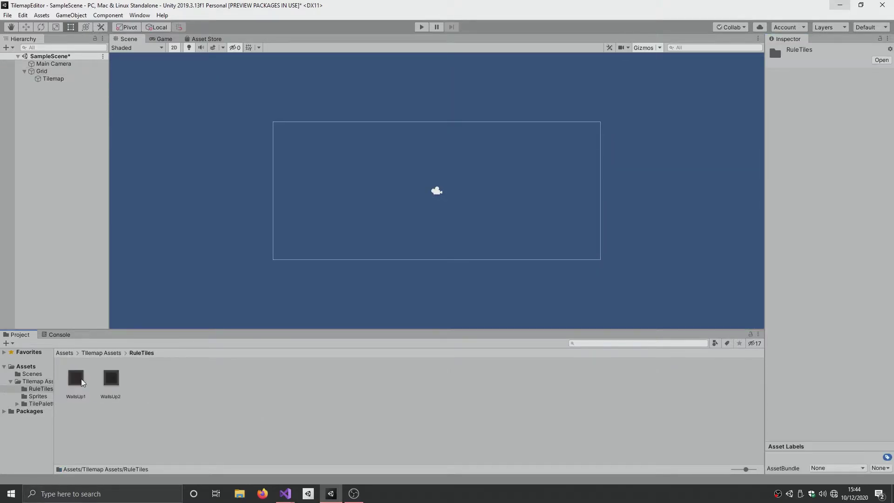
left_click(106, 376)
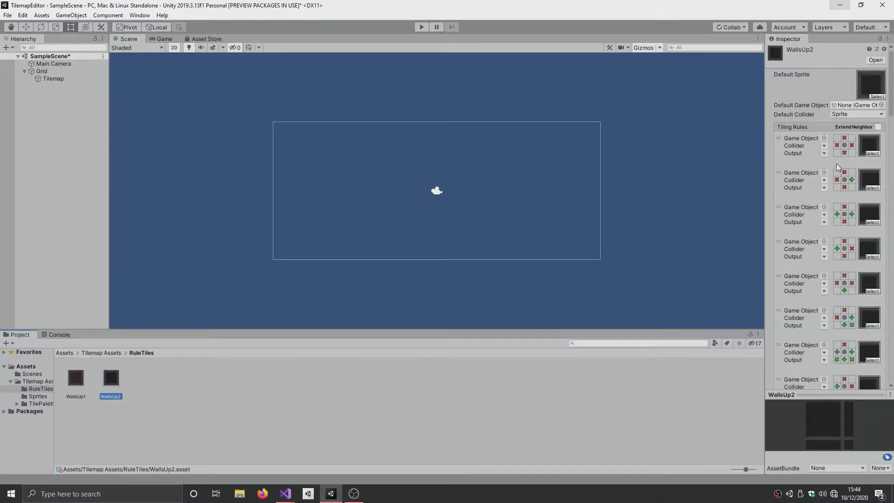
scroll(828, 191, "down", 5)
scroll(827, 196, "down", 5)
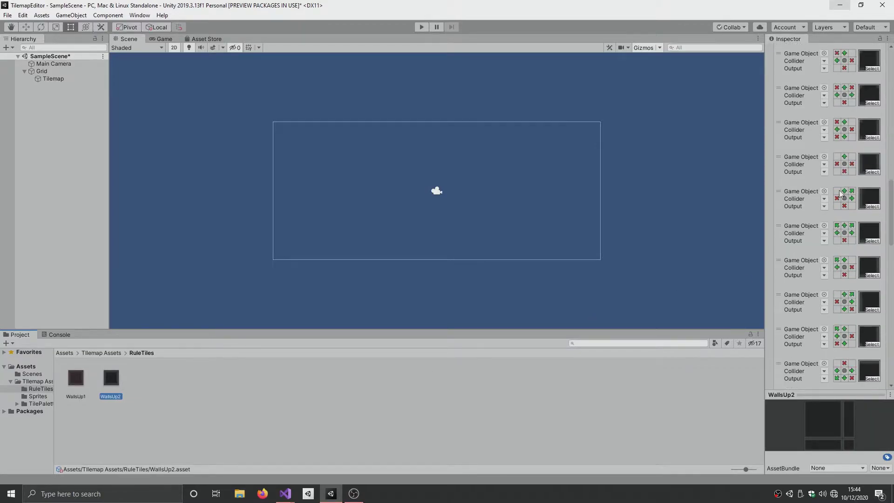
left_click(211, 424)
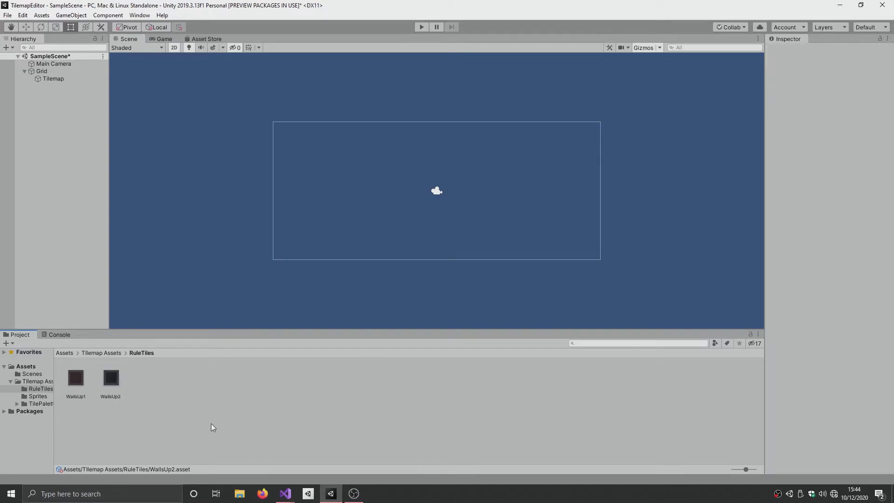
- Complete the serialized TileBase field as 'tileBase = null;' and save
left_click(285, 494)
type("[SerializeField] private TileBase")
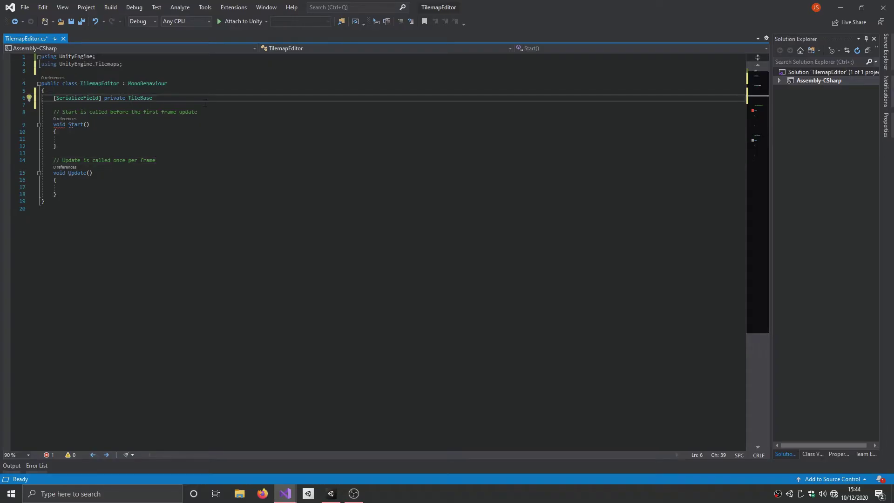
type("tile")
key("Down")
key("Tab")
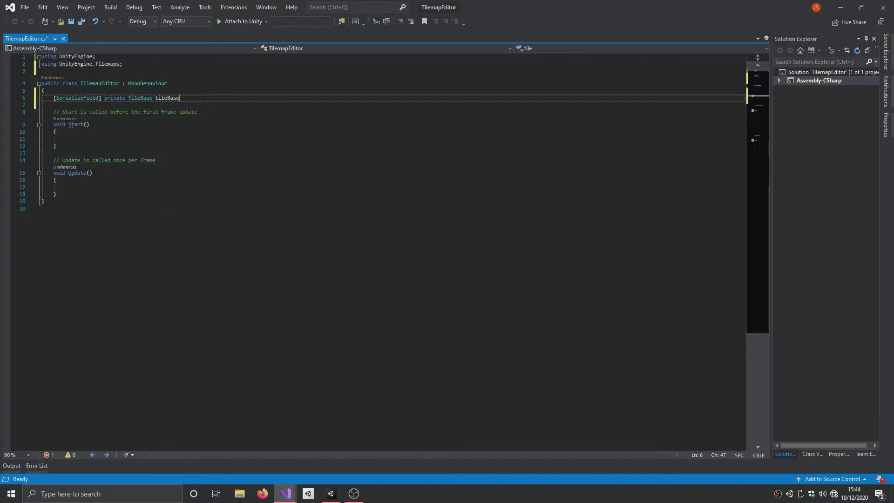
type(";")
key("ctrl+s")
key("Left")
type("= null")
key("ctrl+s")
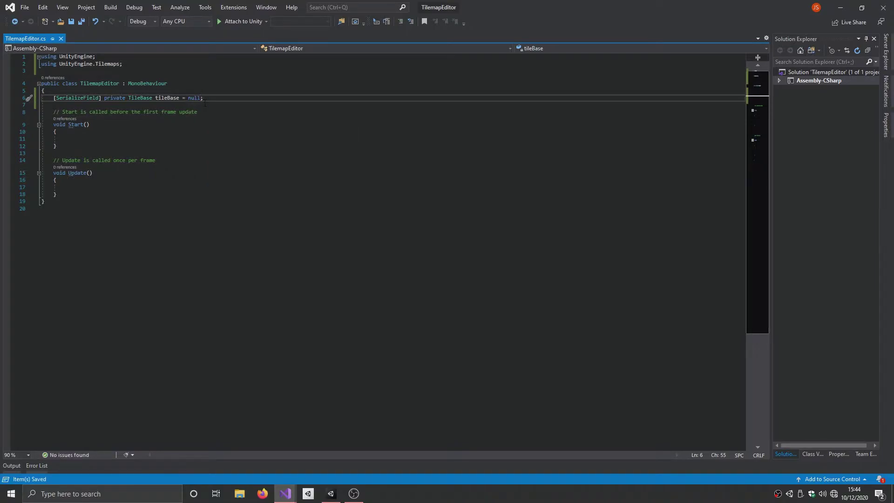
- Add a serialized GameObject field 'dummyTile = null;' and save
key("Return")
type("[Ser")
key("Tab")
type("]")
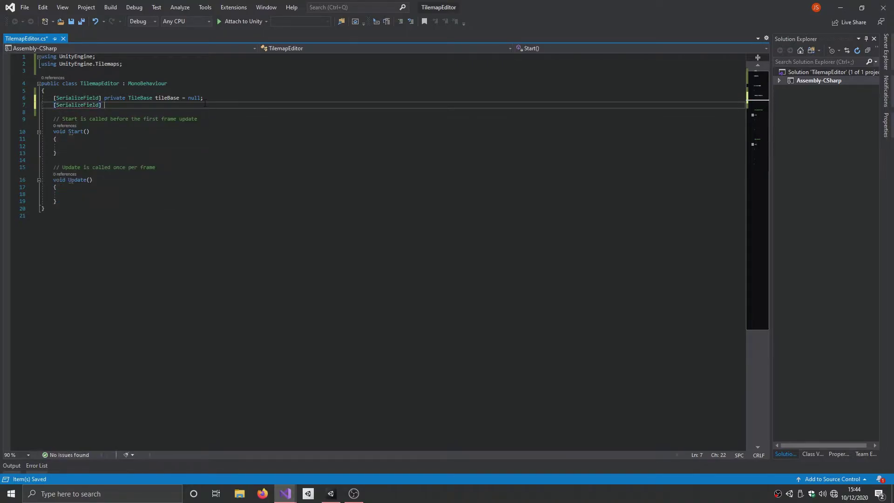
type(" private Game")
key("Tab")
type("dummyTile")
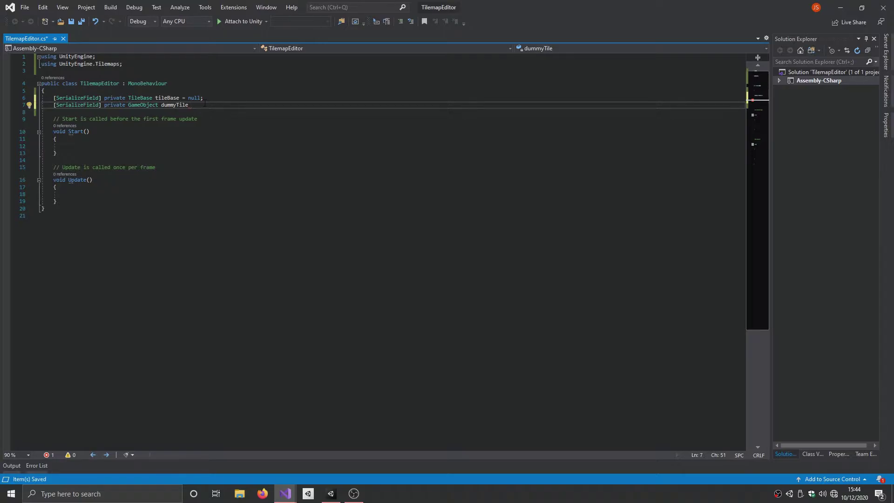
type("= nu")
key("Tab")
type(";")
key("ctrl+s")
- Add a serialized Camera field 'cam = null;'
key("Return")
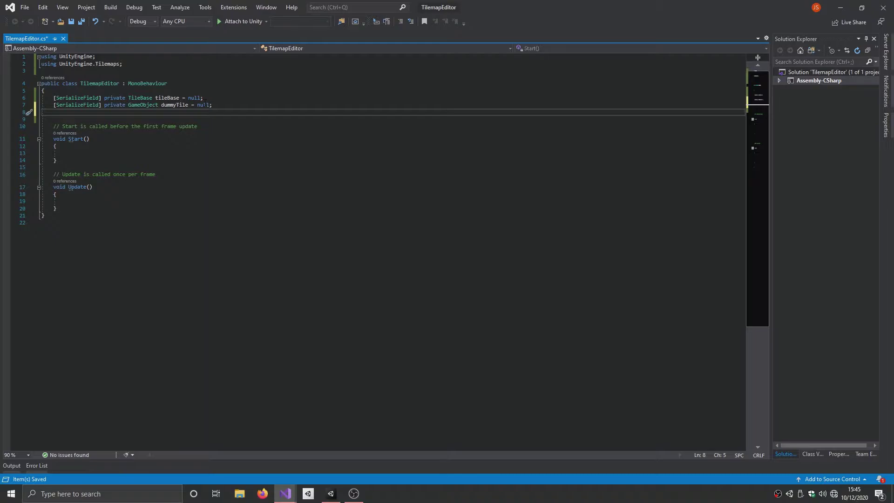
type("[Ser")
key("Tab")
type("] private ")
type("Cache,m")
key("BackSpace")
key("BackSpace")
key("BackSpace")
key("BackSpace")
key("BackSpace")
type("Cam")
key("Tab")
type("ca")
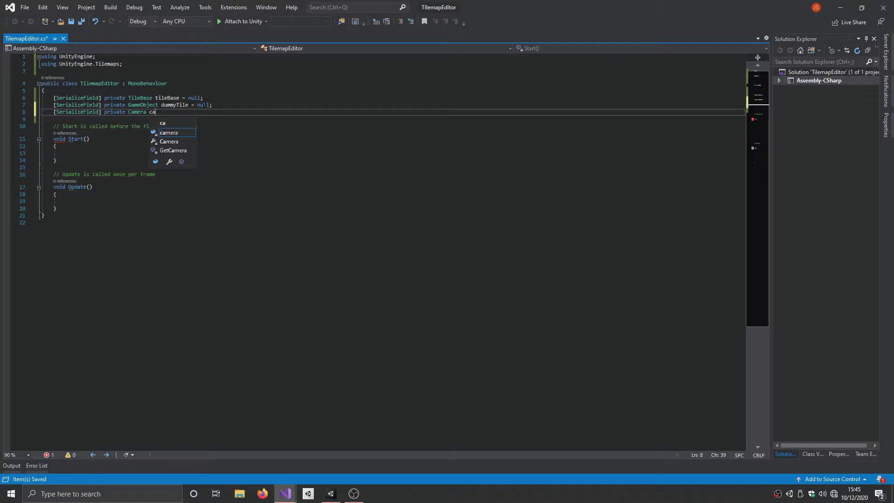
type("m")
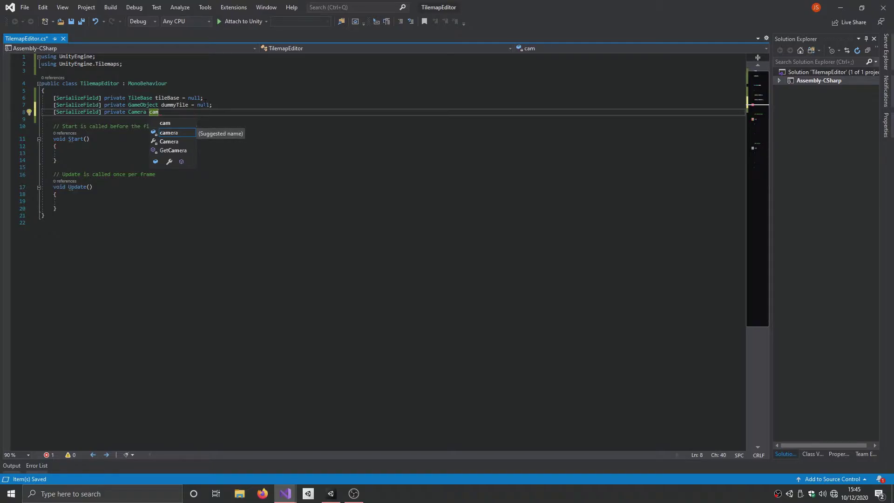
type(" = null;")
- Add 'private Vector3Int mousePos;', save, and select the Start method with its comment
key("Return")
key("Return")
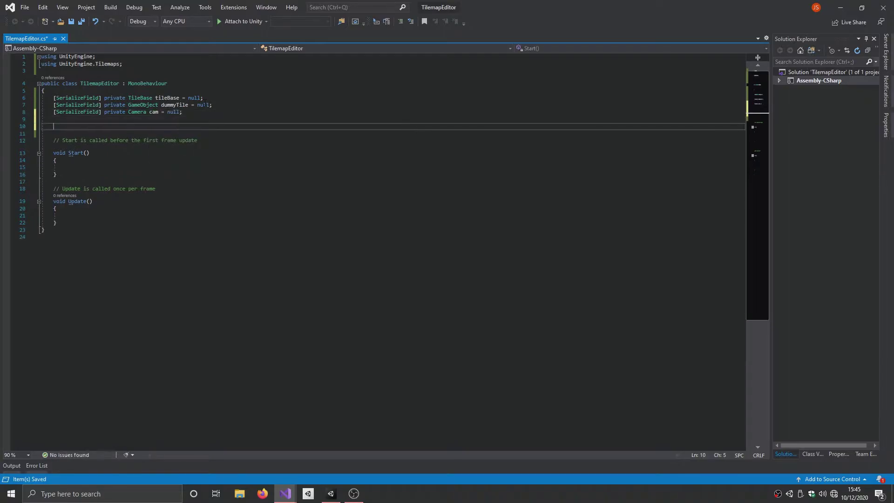
type("private Vec")
key("Down")
key("Down")
key("Down")
key("space")
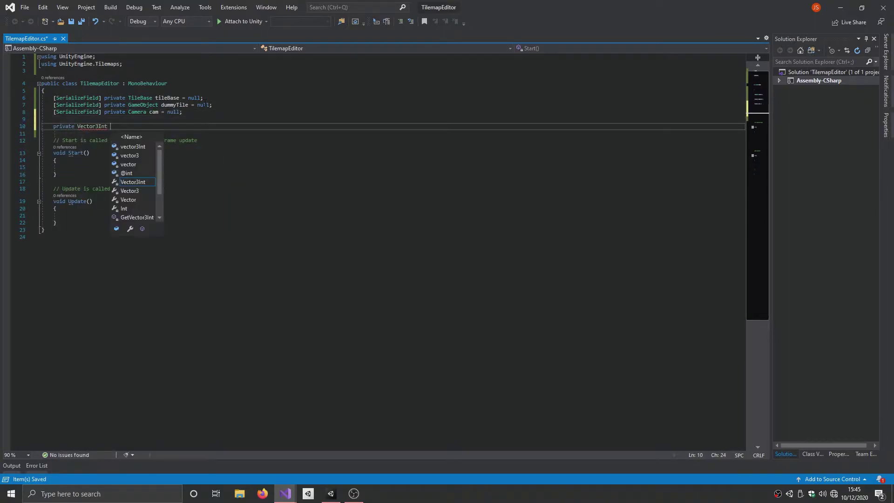
type("mou")
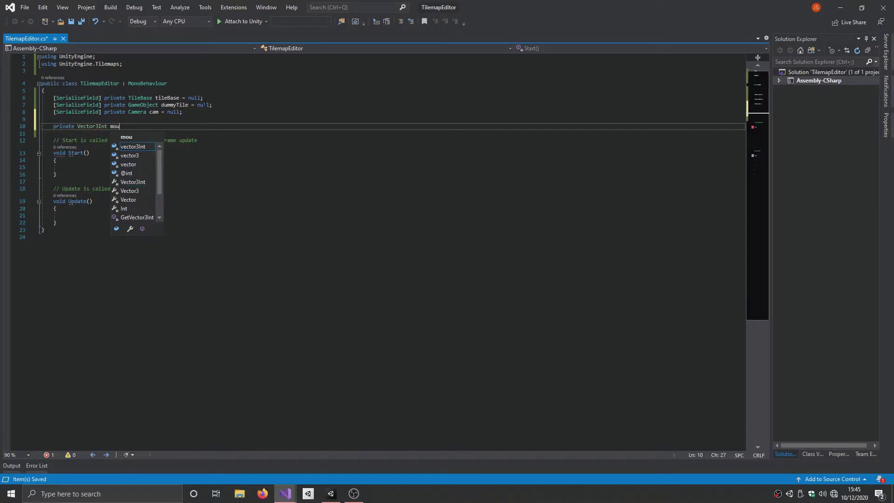
type("sePos;")
key("ctrl+s")
key("Down")
key("Down")
key("Down")
key("Down")
left_click_drag(62, 174, 33, 134)
- Delete the Start method and its leftover empty line, then save
key("Delete")
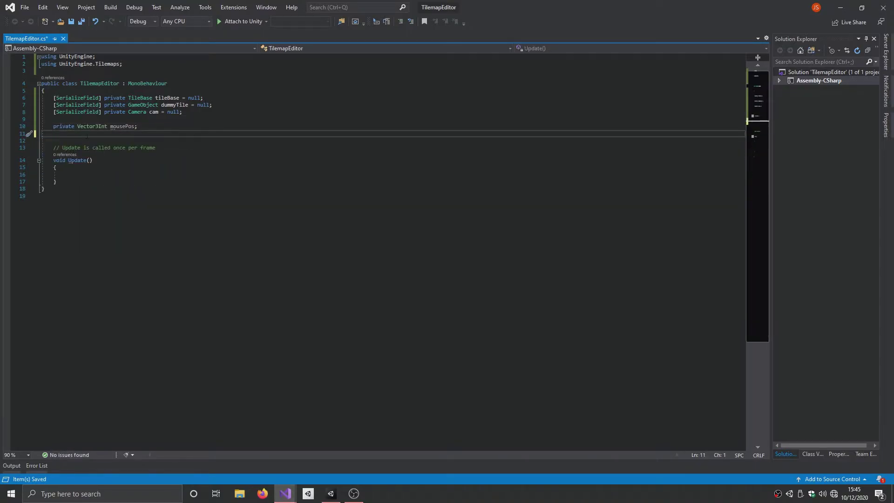
key("Delete")
key("ctrl+s")
- In Update, begin 'mousePos = new Vector3Int', discarding a trial Input.mousePosition expression
left_click(71, 169)
type("mu")
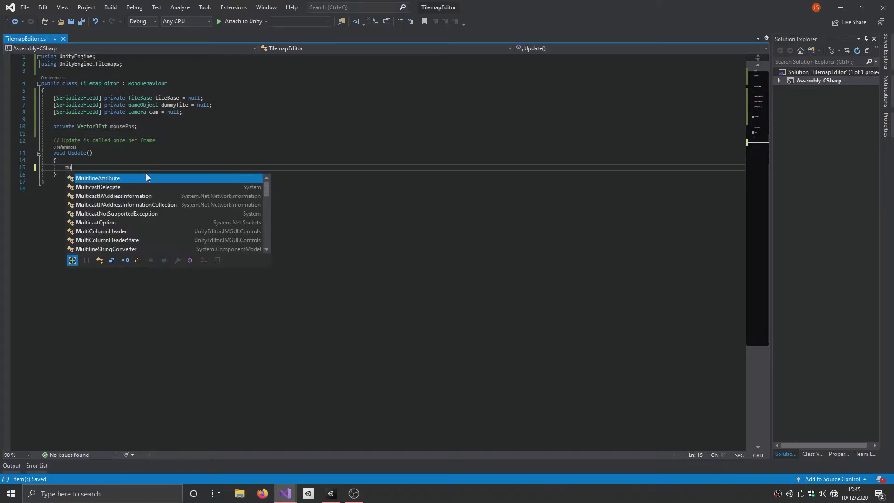
key("Tab")
type("=")
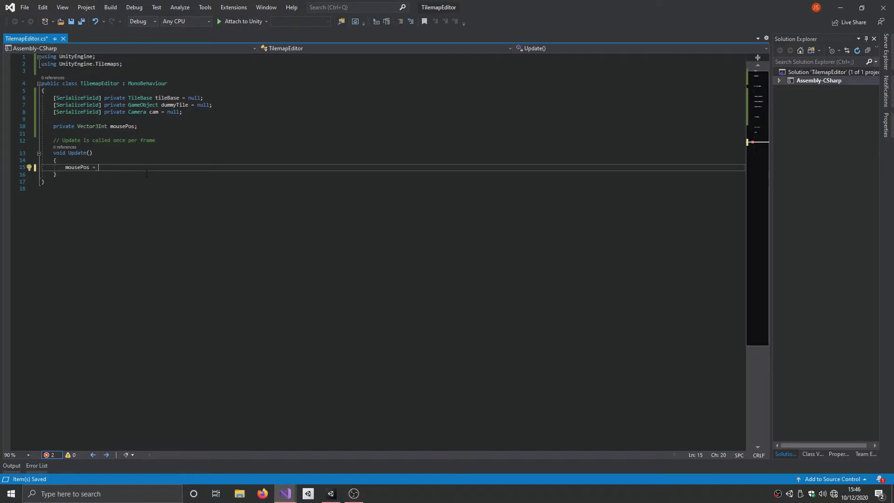
type("Input.")
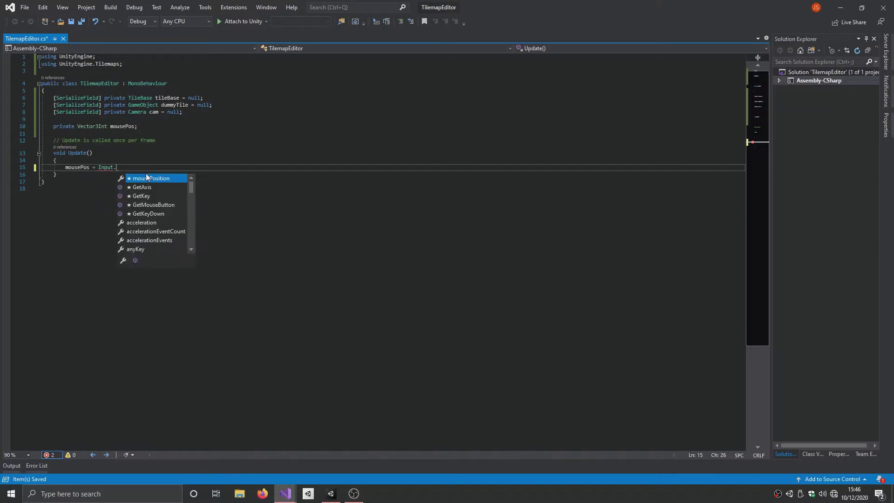
key("Tab")
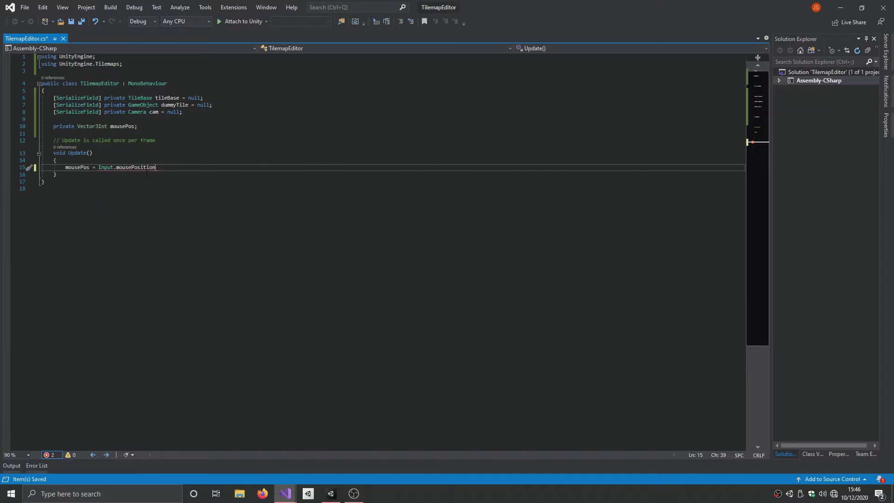
key("ctrl+shift+Left")
key("ctrl+shift+Left")
key("ctrl+shift+Left")
key("ctrl+shift+Right")
key("ctrl+shift+Right")
key("End")
key("BackSpace")
key("BackSpace")
key("BackSpace")
key("BackSpace")
key("BackSpace")
key("BackSpace")
key("BackSpace")
key("BackSpace")
key("BackSpace")
key("BackSpace")
key("BackSpace")
key("BackSpace")
type("new")
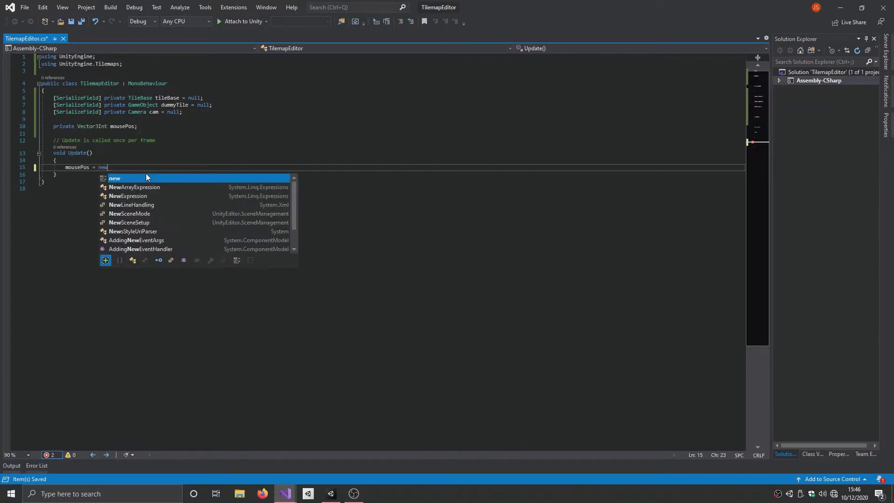
key("Escape")
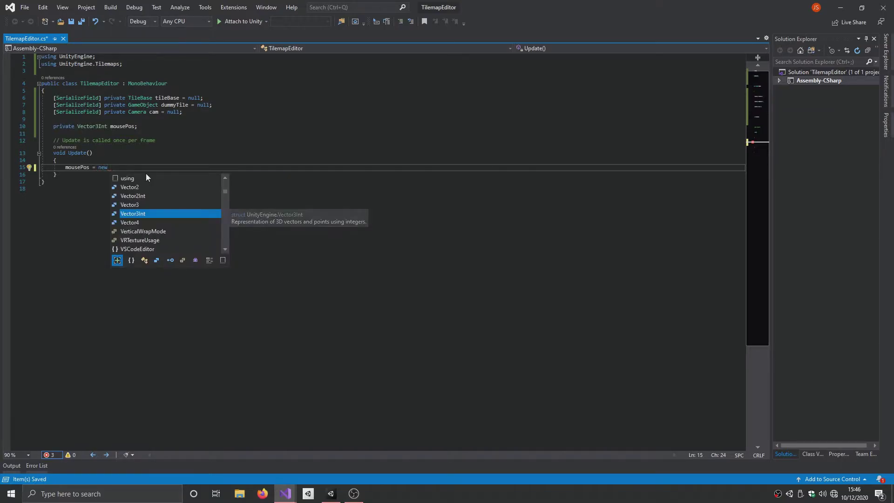
key("Tab")
- Write the x argument 'cam.ScreenToWorldPoint(Input.mousePosition).x'
type("(")
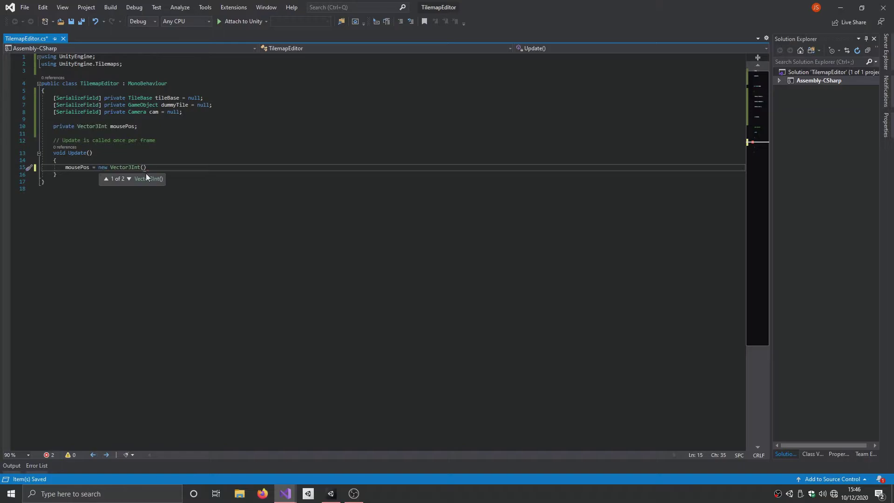
type("cam.")
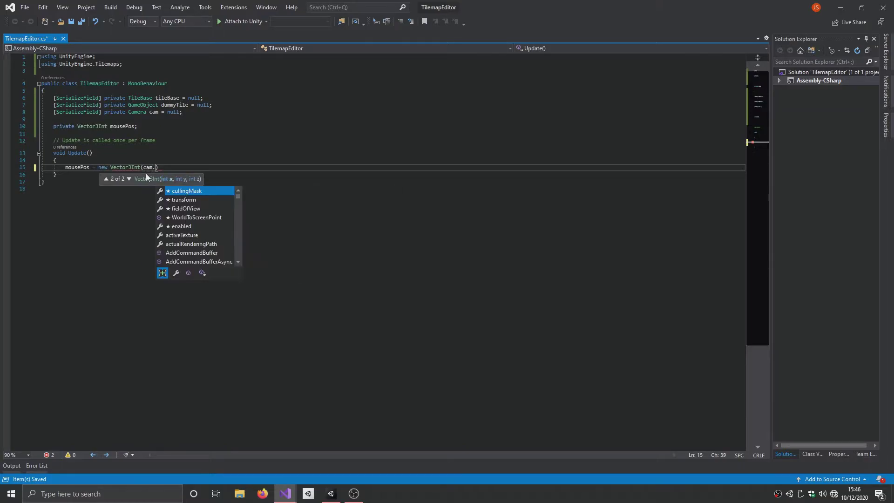
type("sc")
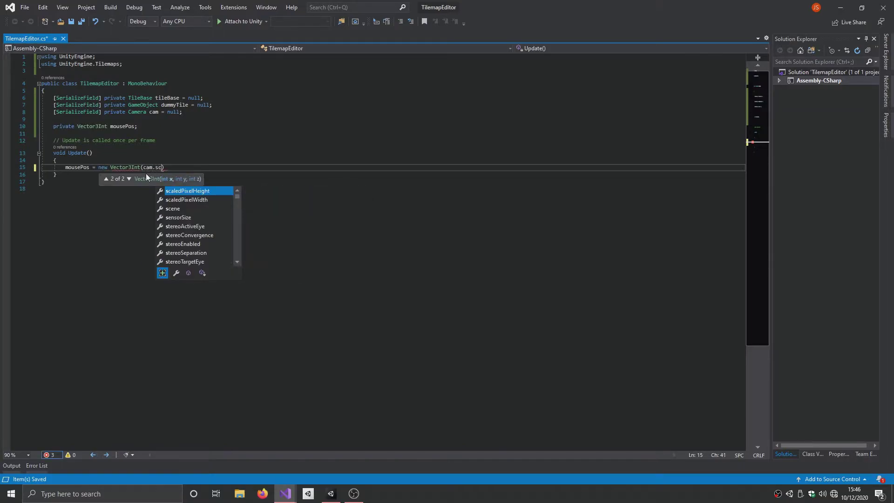
type("r")
key("Down")
key("Tab")
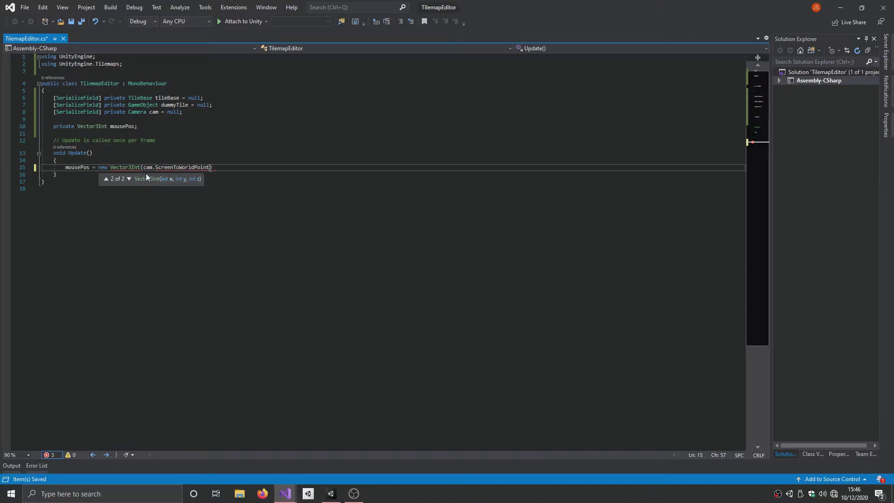
type("(")
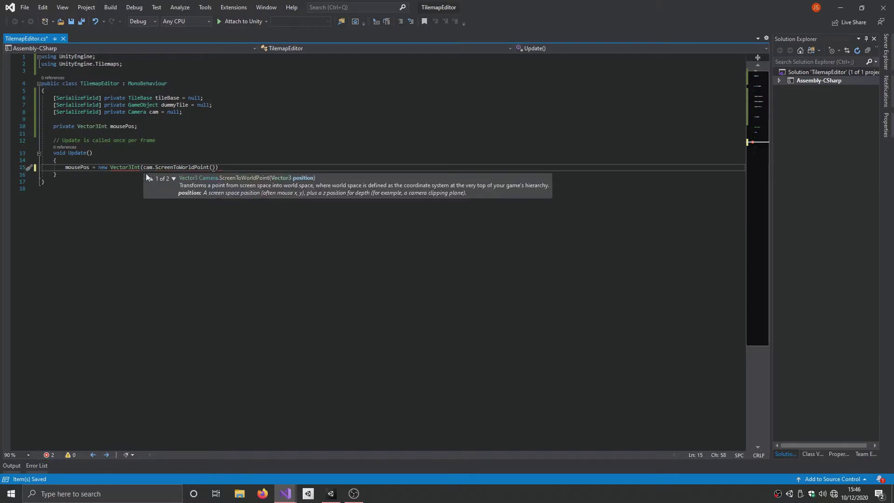
type("Input.M")
key("Tab")
type(".x")
key("BackSpace")
type(").x")
key("Left")
- Reuse the x expression with '.y' as the second argument, add z 0, close the statement and save
key("Left")
key("Left")
key("BackSpace")
key("Right")
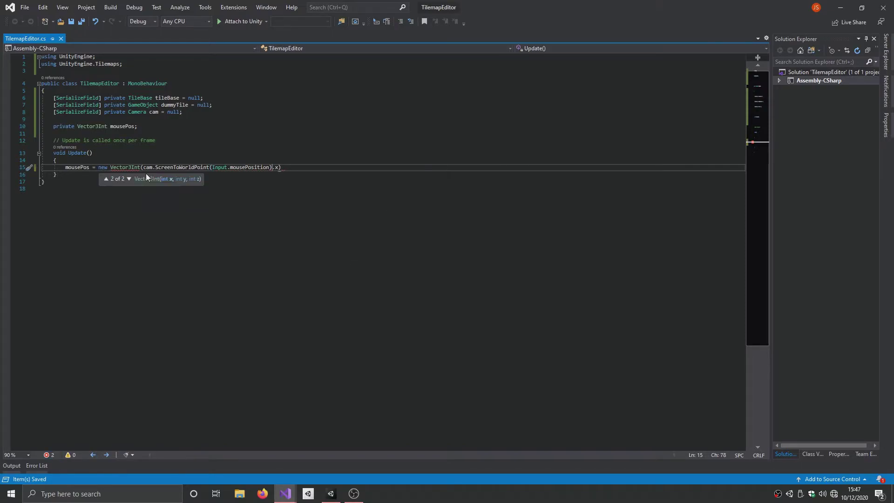
key("Right")
key("Right")
type(",")
key("Left")
key("Left")
key("shift+Left")
key("shift+Left")
key("shift+Left")
key("shift+Left")
key("shift+Left")
key("shift+Left")
key("shift+Left")
key("shift+Left")
key("shift+Left")
key("ctrl+c")
key("End")
key("Left")
key("ctrl+v")
key("BackSpace")
type("y")
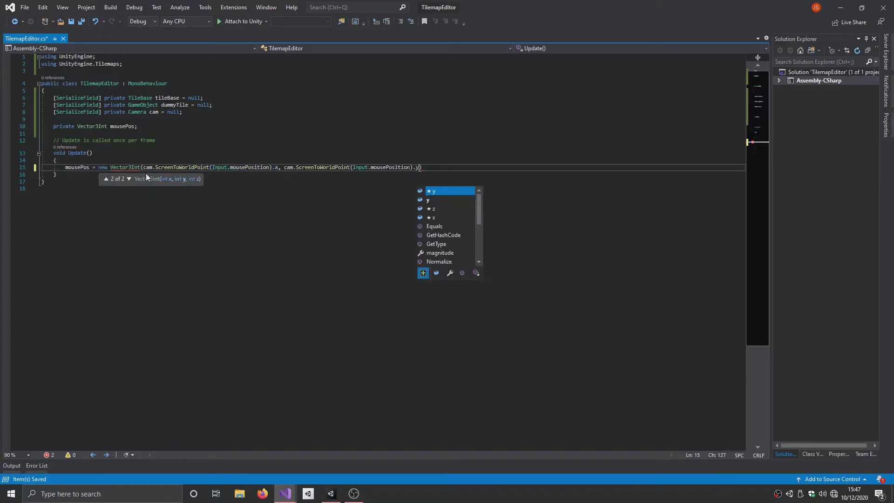
key("Escape")
type(", ")
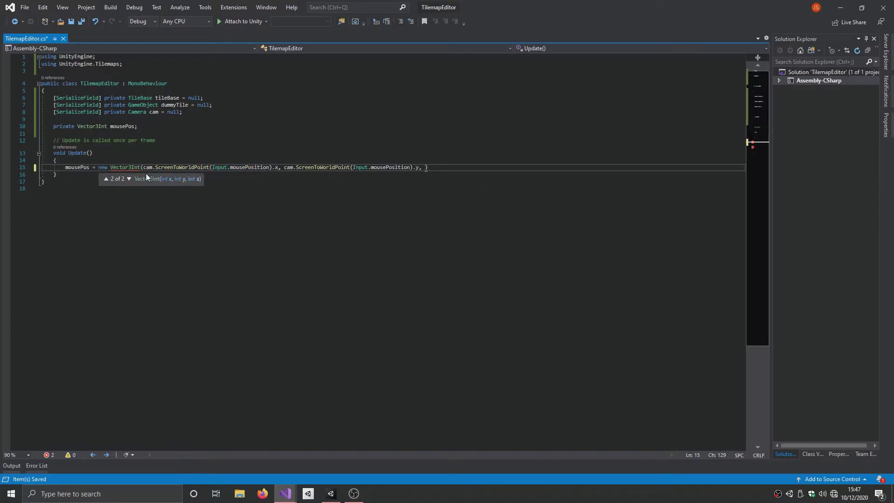
type("0")
key("End")
type(";")
key("ctrl+s")
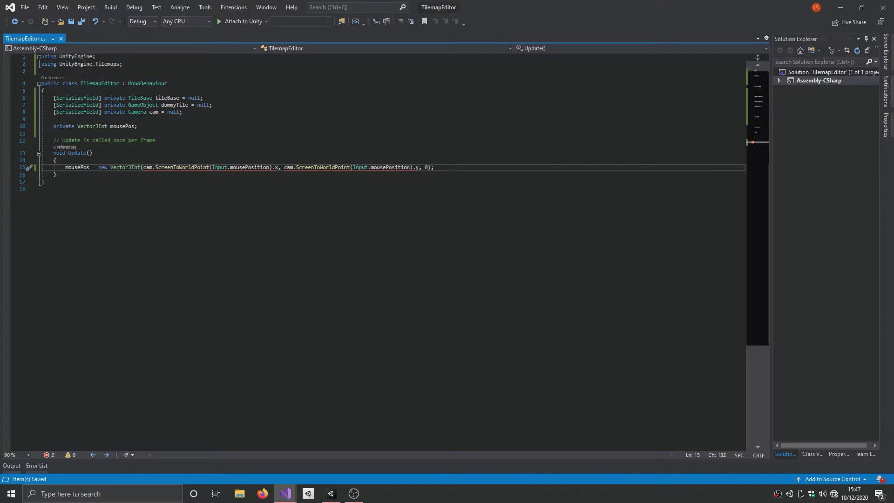
- Wrap the x ScreenToWorldPoint expression in Mathf.FloorToInt(...)
left_click(143, 167)
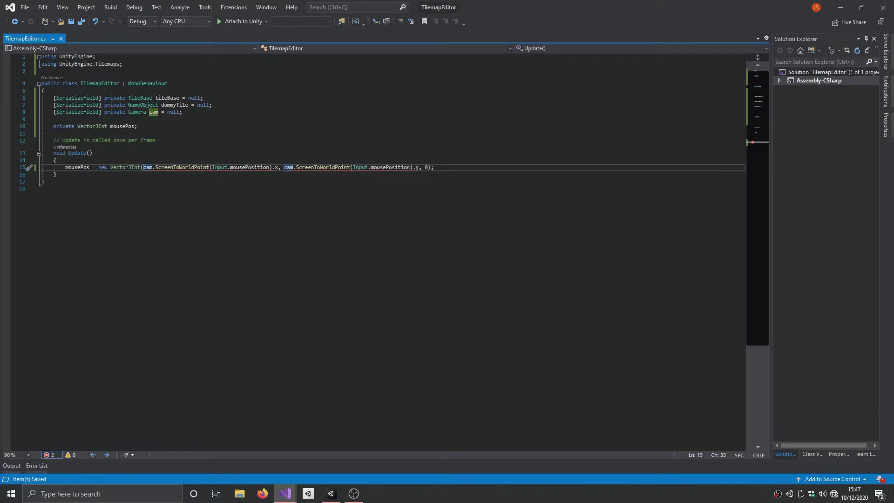
type("Mathf.Fo")
key("Tab")
type("(")
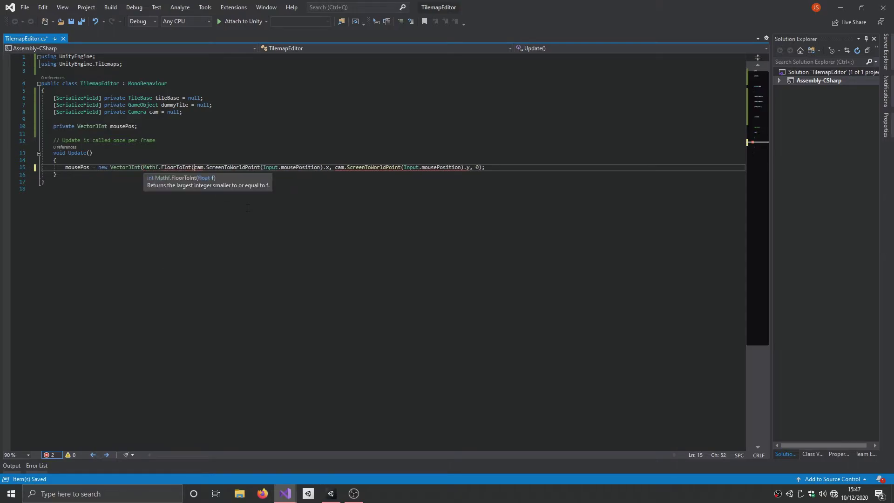
key("ctrl+Right")
key("ctrl+Right")
key("ctrl+Right")
key("ctrl+Right")
key("ctrl+Right")
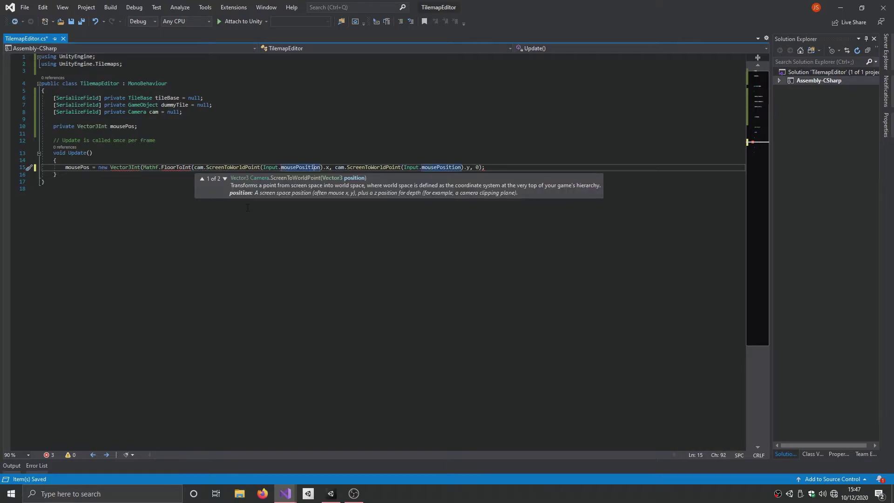
key("ctrl+Right")
key("ctrl+Right")
key("ctrl+Right")
type(")")
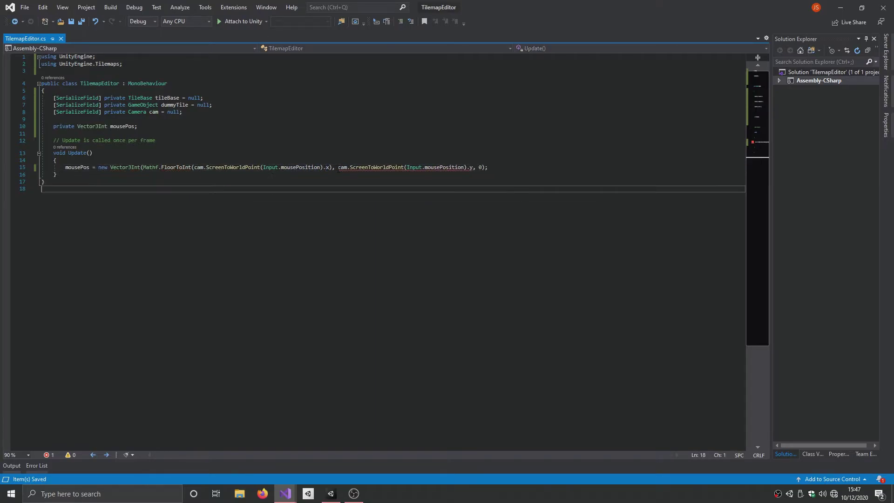
key("ctrl+Right")
- Wrap the y expression in Mathf.FloorToInt(...), save, and add a blank line below
type("math")
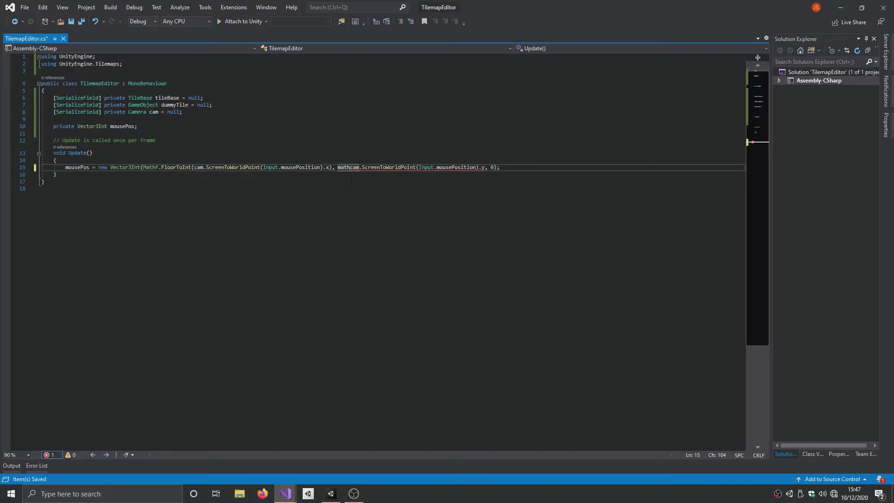
key("BackSpace")
key("BackSpace")
key("BackSpace")
key("BackSpace")
type("Mathf")
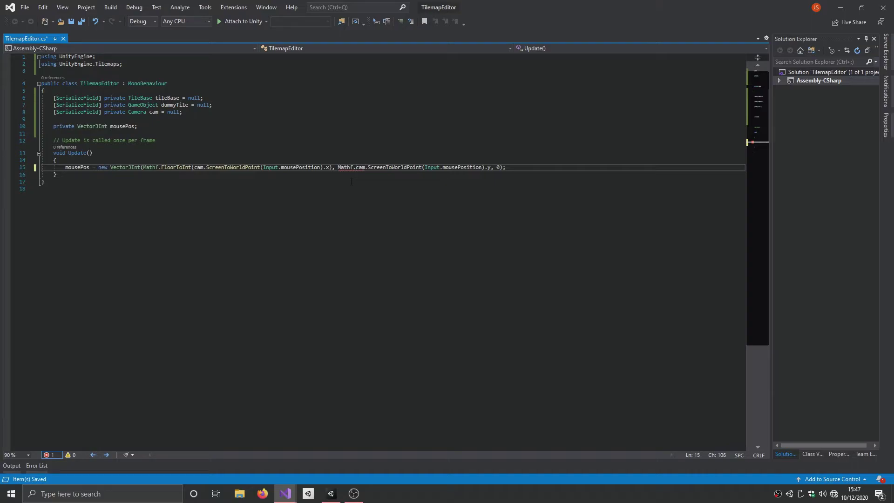
type(".Flo")
key("Tab")
type("(")
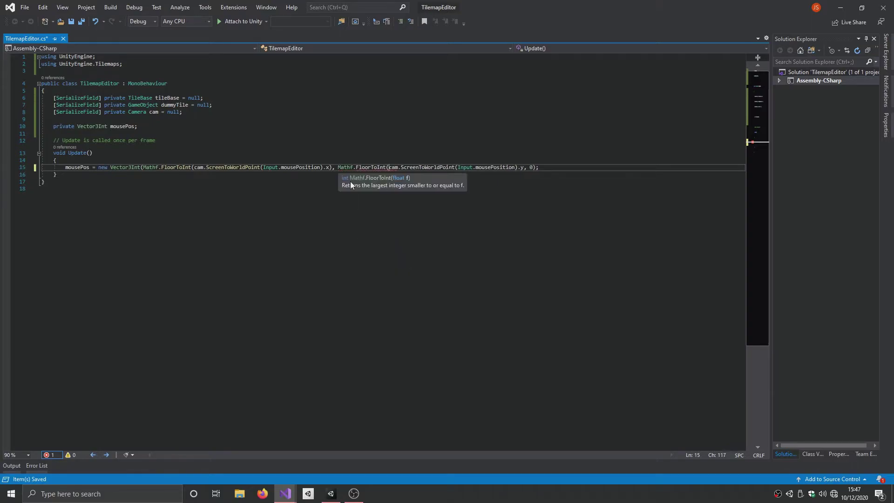
key("End")
key("Left")
key("Left")
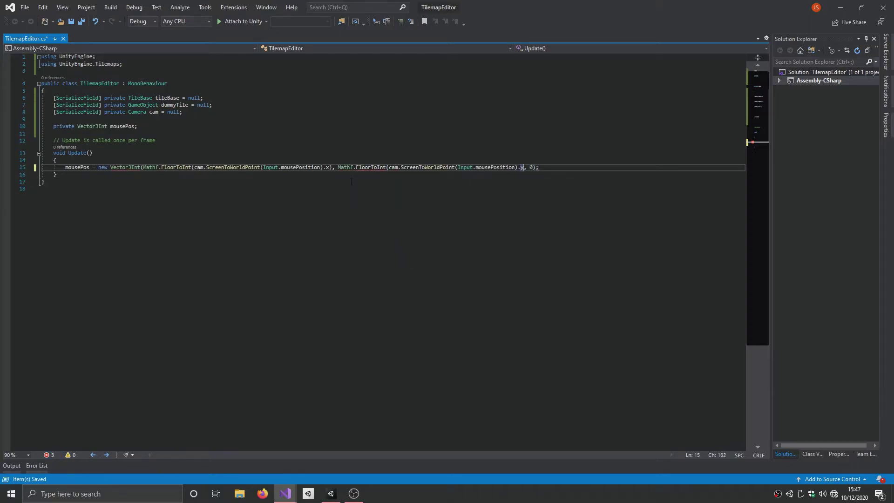
type(")")
key("ctrl+s")
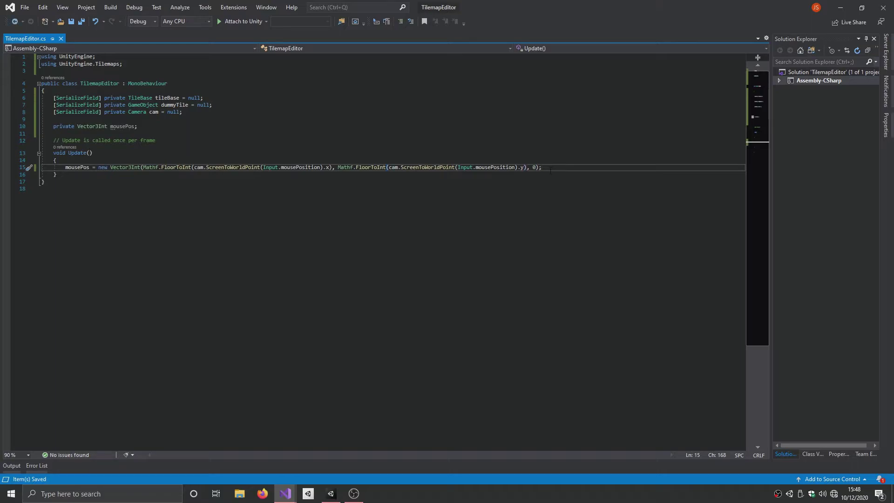
key("Return")
key("Return")
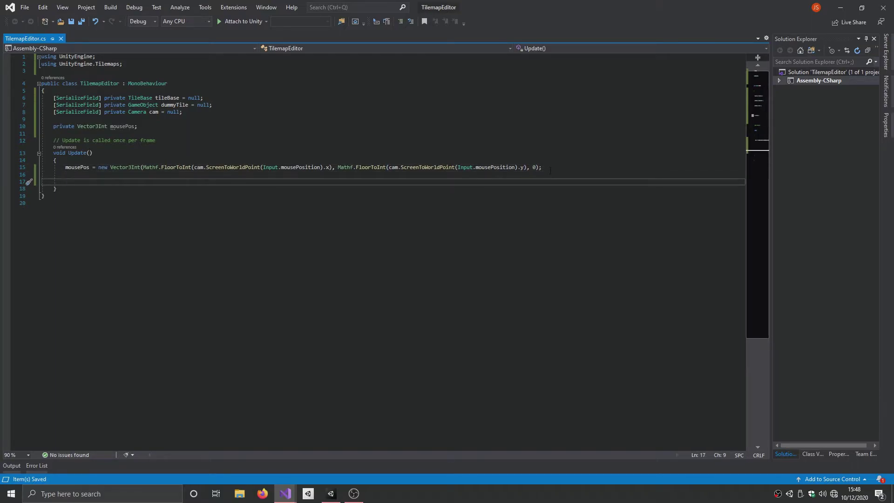
- Add an if (Input.GetMouseButtonDown(0)) check with an empty body block in Update
type("if(")
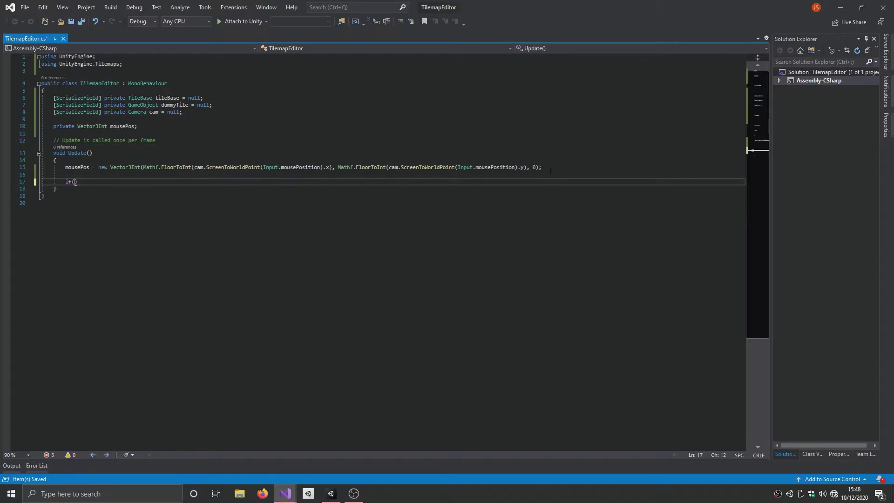
type("Input.")
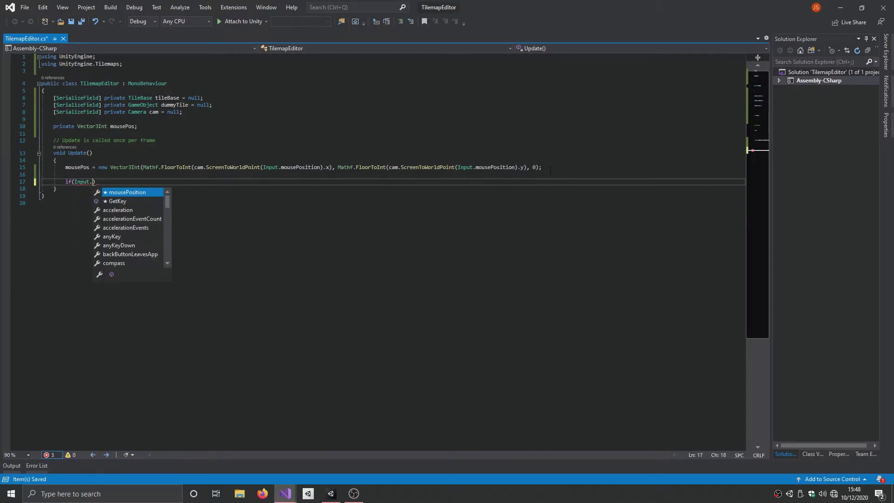
type("GetMo")
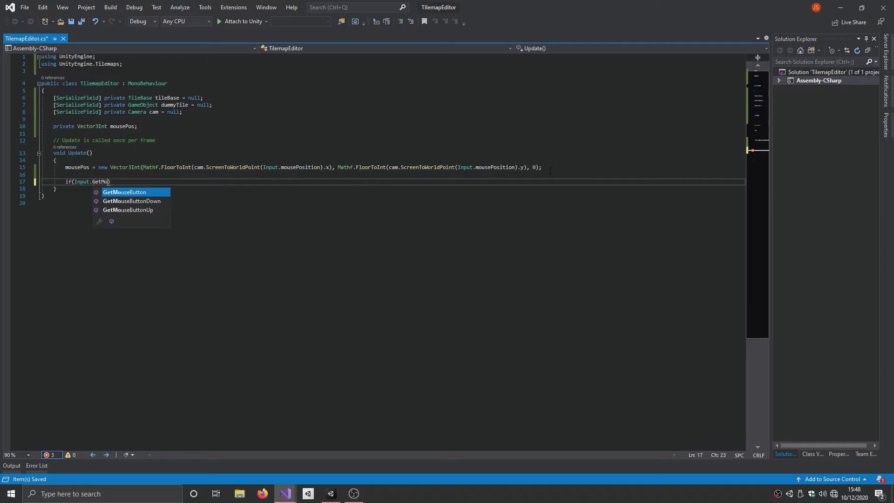
key("Tab")
type("Down(0))")
key("ctrl+s")
key("Return")
type("{")
key("Return")
key("ctrl+s")
- Declare a new [SerializeField] private Tilemap tilemap = null field
left_click(191, 112)
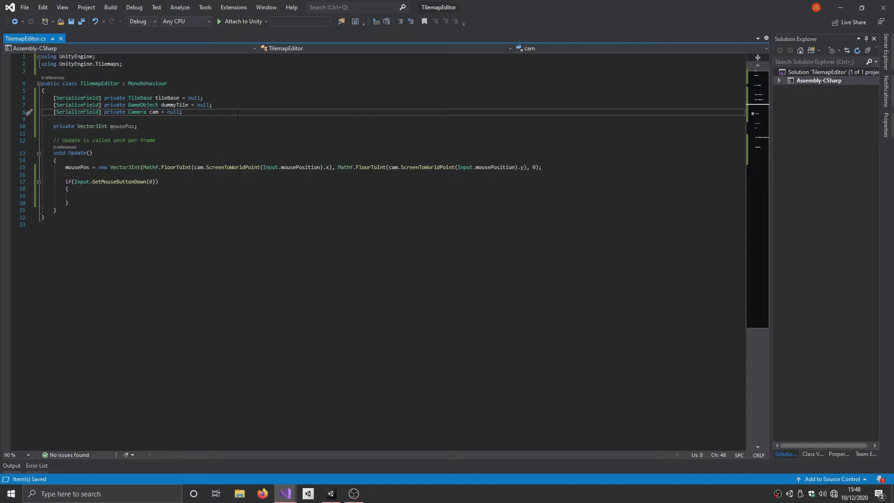
key("Return")
type("[Ser")
key("Tab")
type("] private Time")
key("BackSpace")
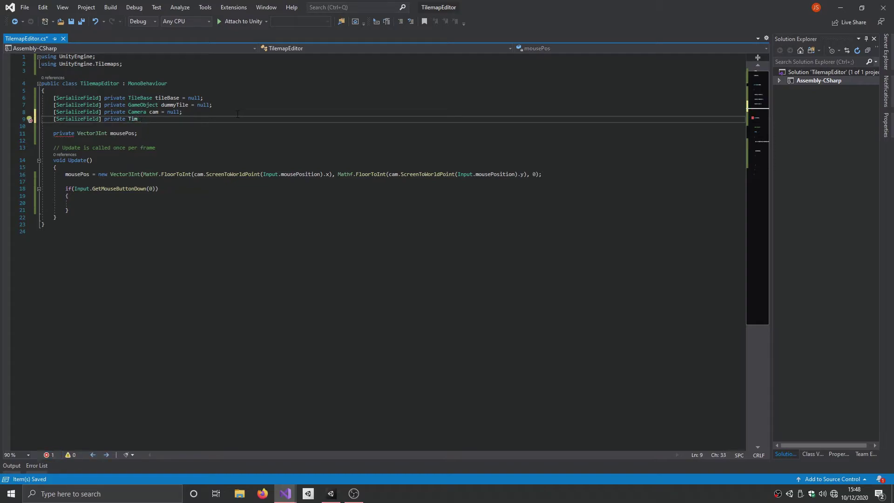
key("BackSpace")
type("lemap tilemap;")
key("ctrl+s")
key("Left")
type("= null")
key("ctrl+s")
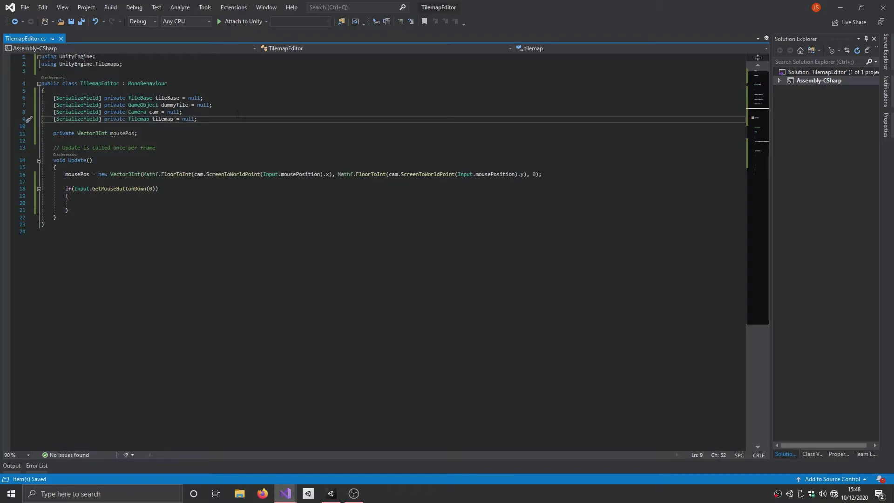
- Inside the if block, call tilemap.SetTile(mousePos, tileBase) and save
left_click(106, 200)
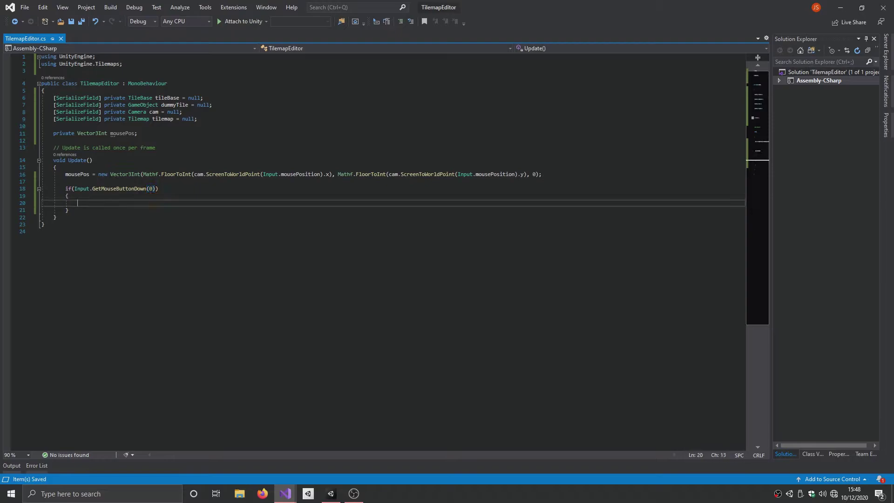
type("tilemap.Set")
key("Down")
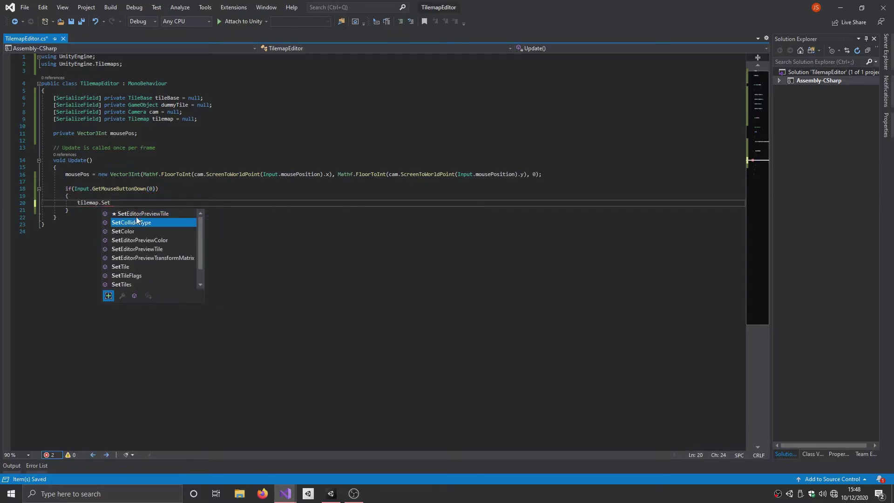
key("Down")
key("Down")
key("Down")
key("Down")
key("Down")
key("Down")
key("Tab")
type("(")
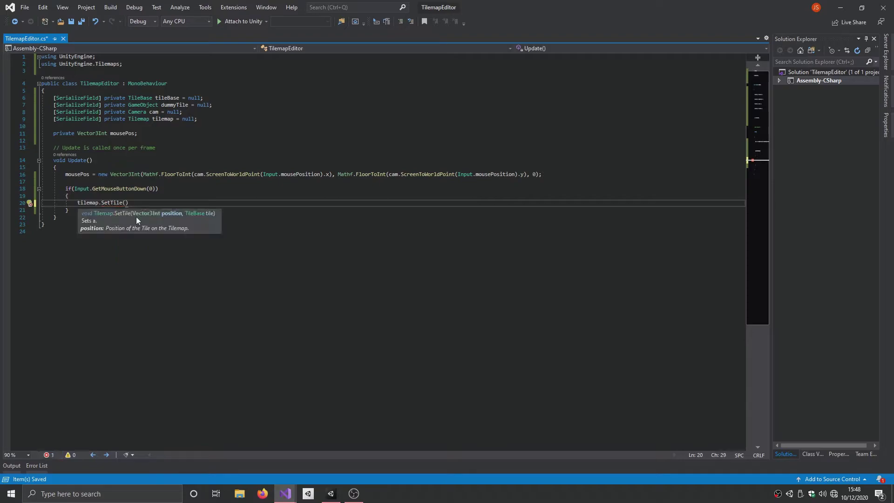
type("mou")
key("Tab")
type(", ")
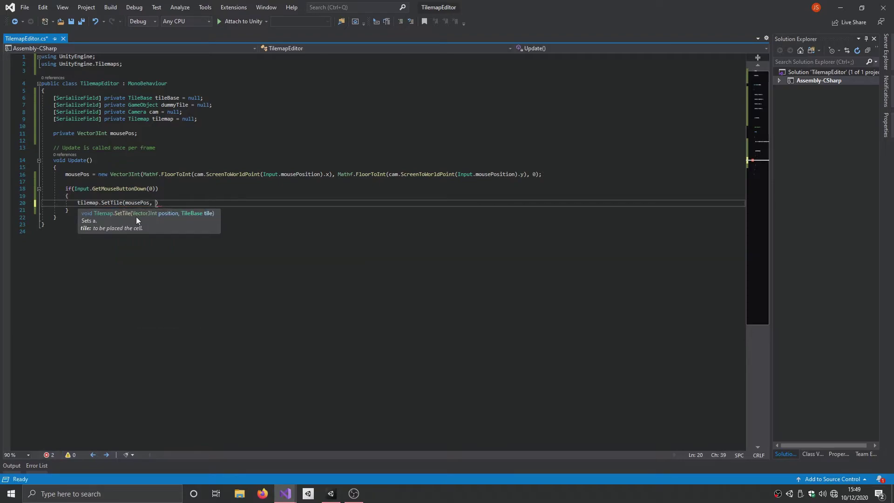
type("til")
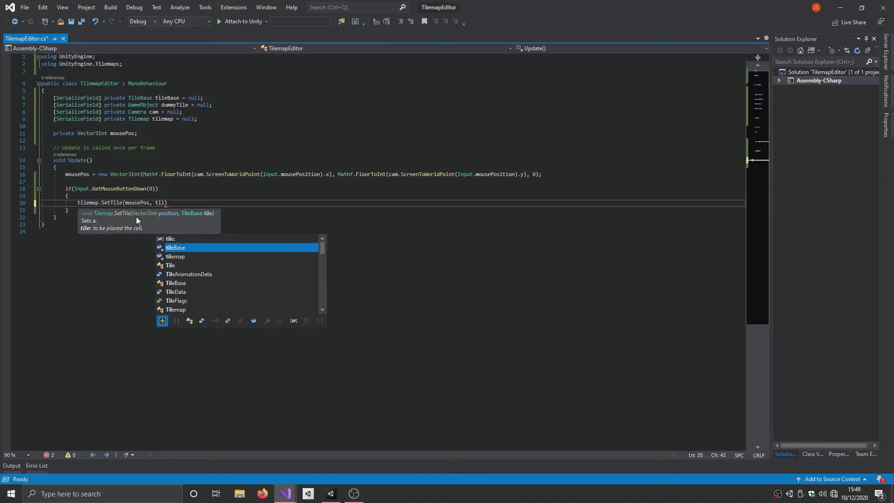
key("Tab")
type(");")
key("ctrl+s")
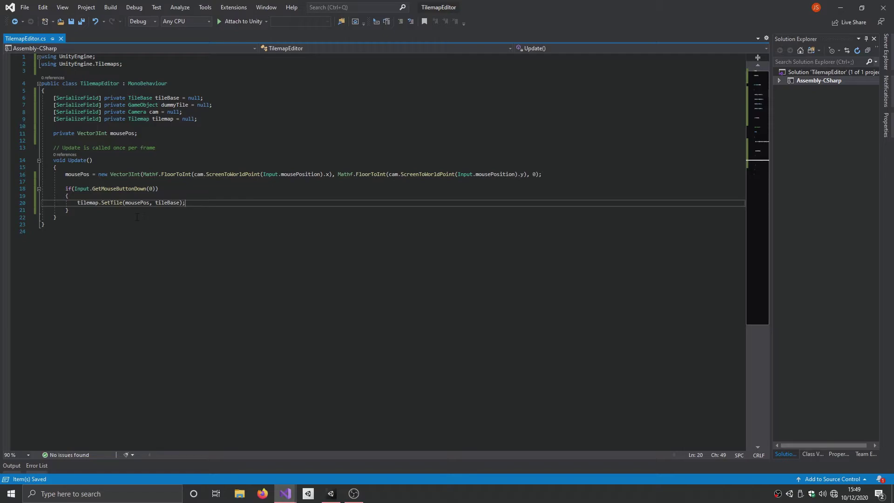
- Assign the WallsUp1 tile to Tile Base and place a wall sprite in the scene
left_click(331, 494)
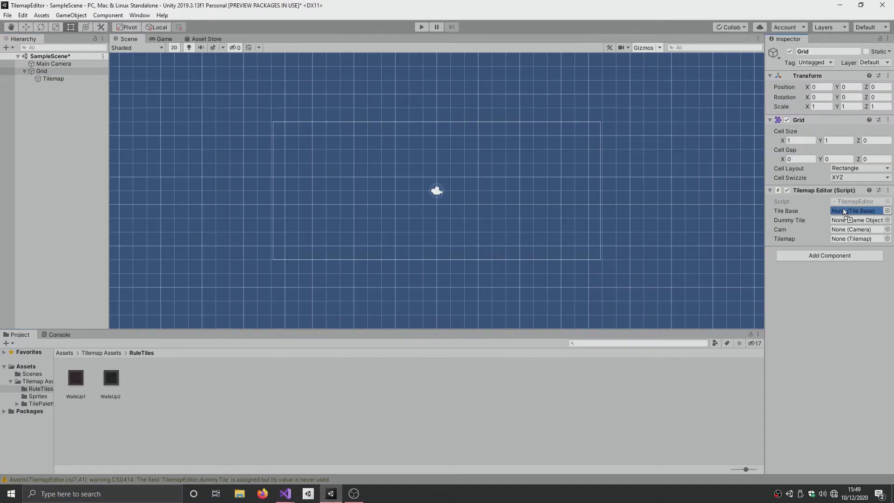
left_click_drag(113, 396, 859, 210)
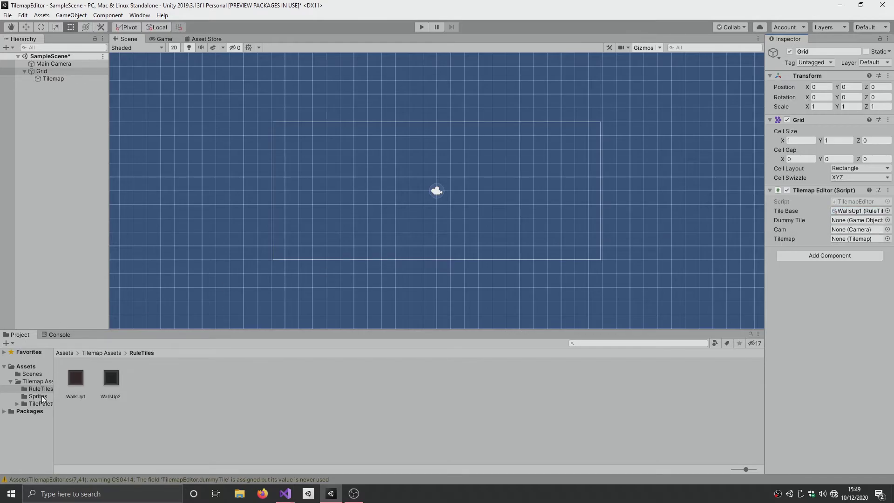
left_click(41, 395)
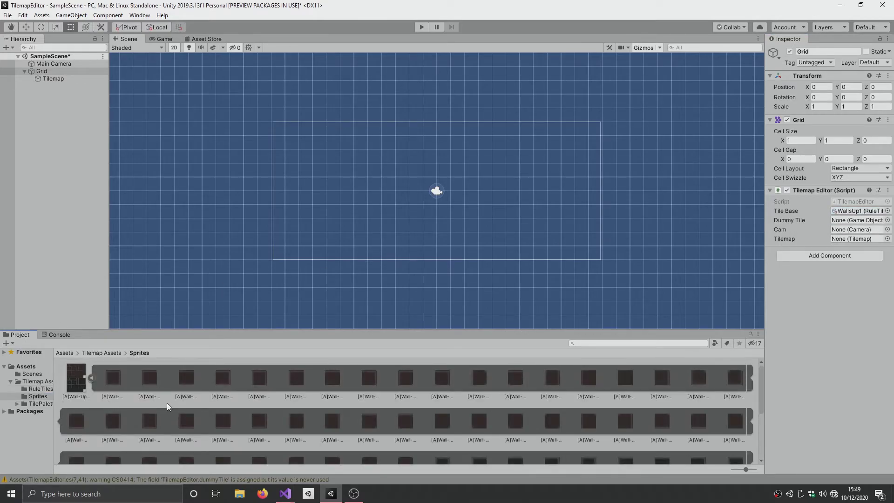
left_click_drag(113, 377, 70, 184)
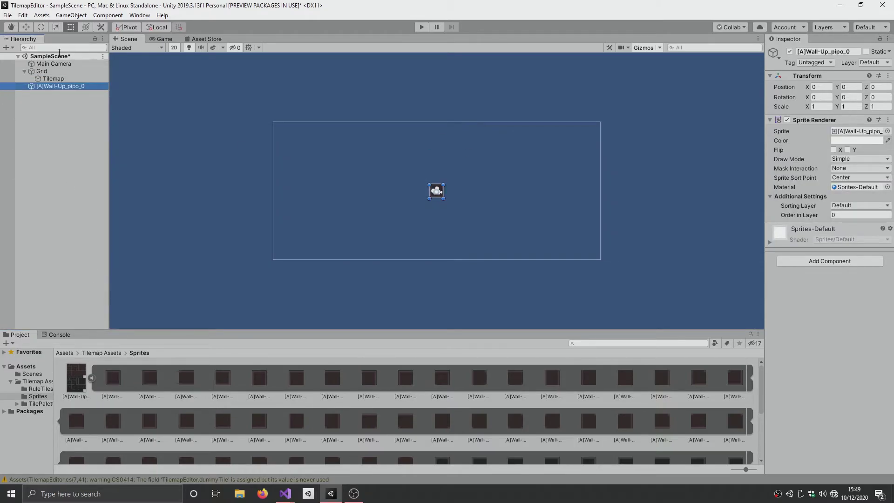
- On Grid, assign Main Camera to Cam and the Tilemap object to the Tilemap field
left_click(41, 71)
left_click_drag(54, 64, 849, 229)
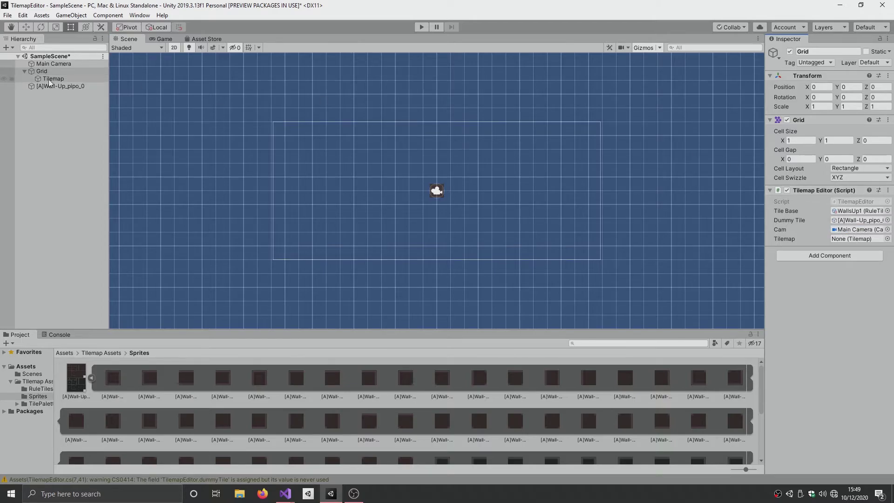
mouse_move(54, 79)
left_mouse_down()
mouse_move(835, 244)
mouse_move(784, 260)
mouse_move(852, 239)
left_mouse_up()
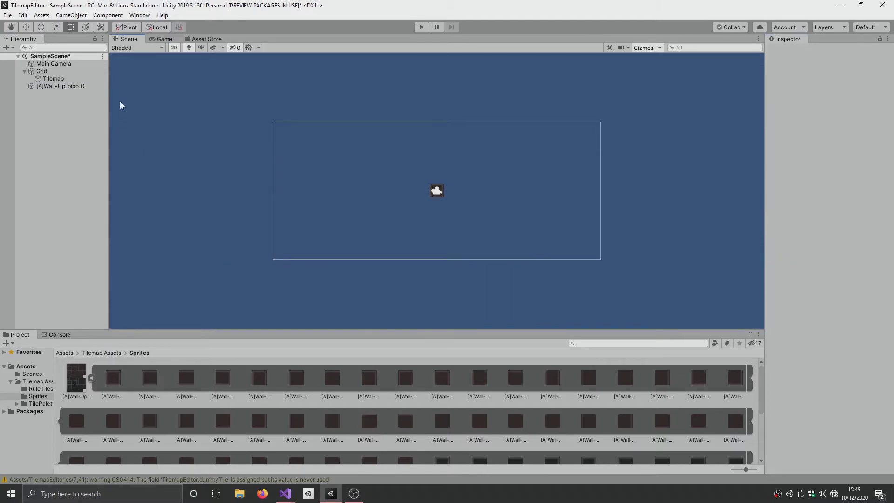
left_click(53, 73)
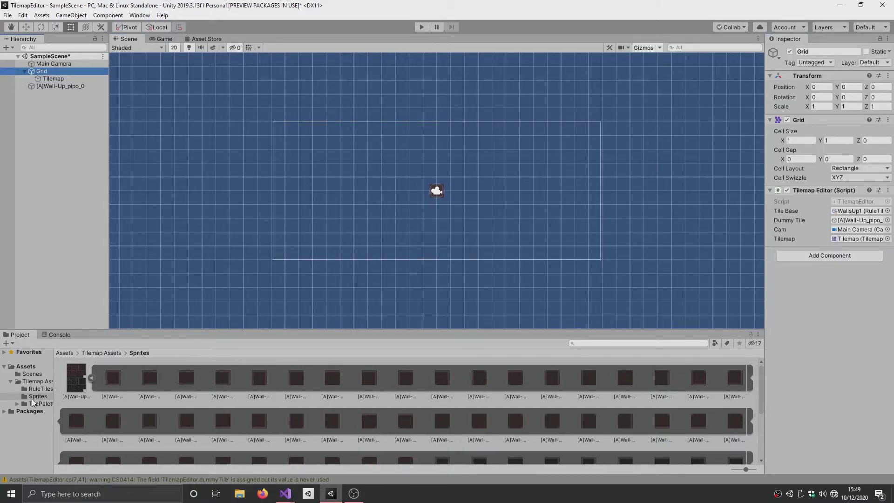
left_click(90, 378)
- Start a new line above the click check assigning dummyTile.transform.position
key("alt+Tab")
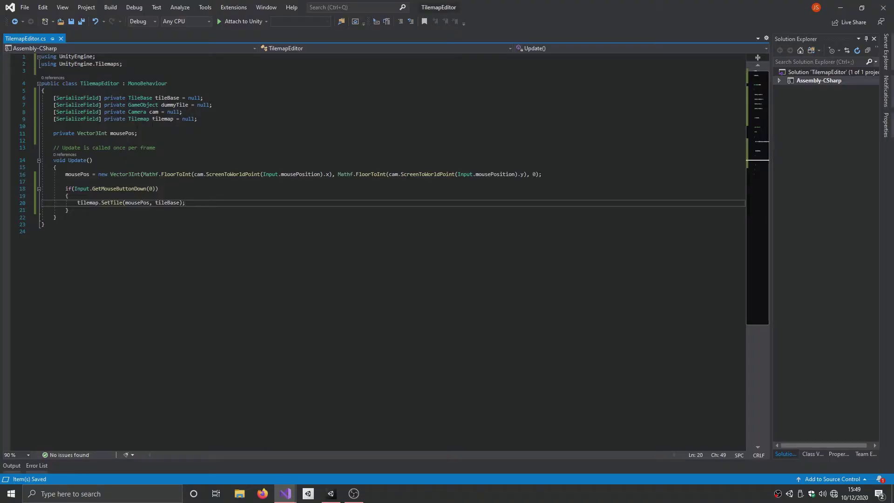
left_click(194, 185)
key("Return")
key("Return")
type("d")
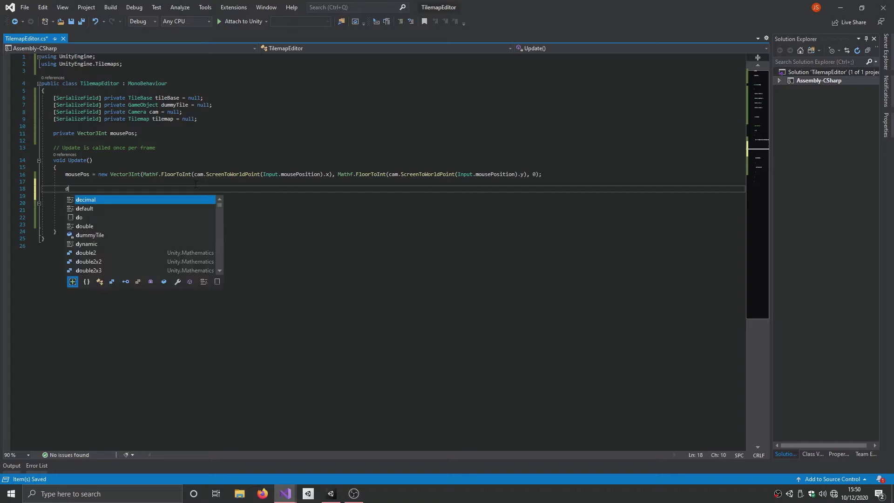
type("um")
key("Tab")
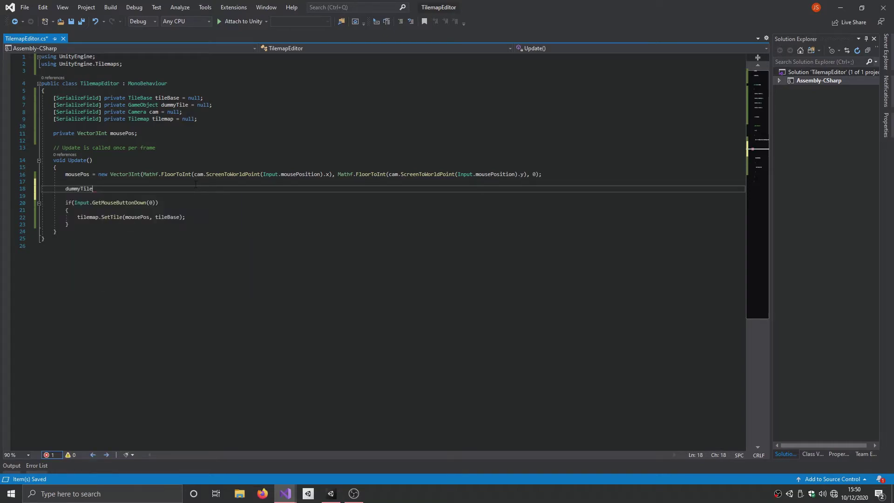
type(".tr")
key("Tab")
type(".")
key("Tab")
type("= ")
type("mo")
key("Tab")
key("BackSpace")
key("BackSpace")
key("BackSpace")
key("BackSpace")
key("BackSpace")
key("BackSpace")
key("BackSpace")
key("BackSpace")
- Set that position to new Vector3(mousePos.x + 0.5f, mousePos.y + 0.5f)
type("new Vector3(")
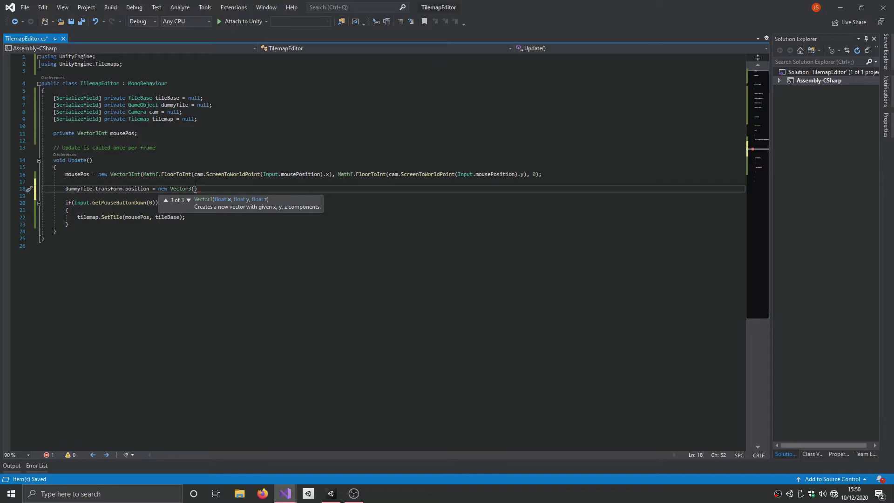
type("mouseP")
key("Tab")
type(".x + ")
type("0.5f")
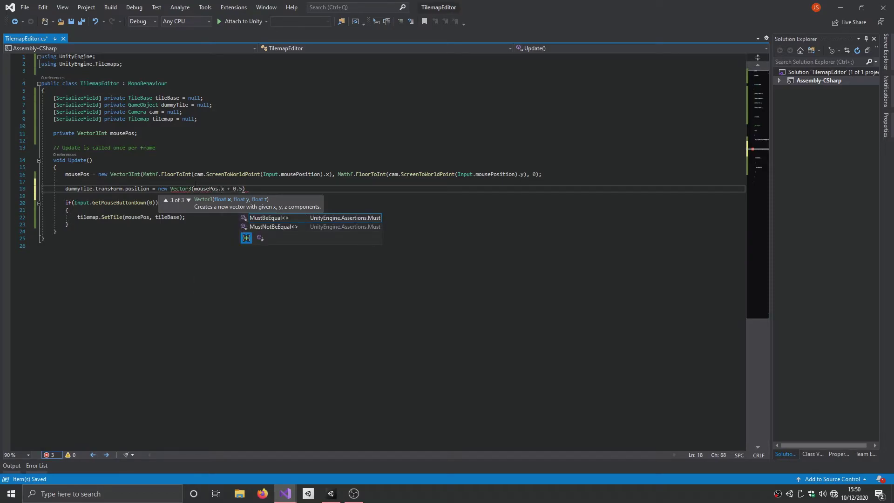
type(", ")
type("mouseP")
key("Tab")
type(".y ")
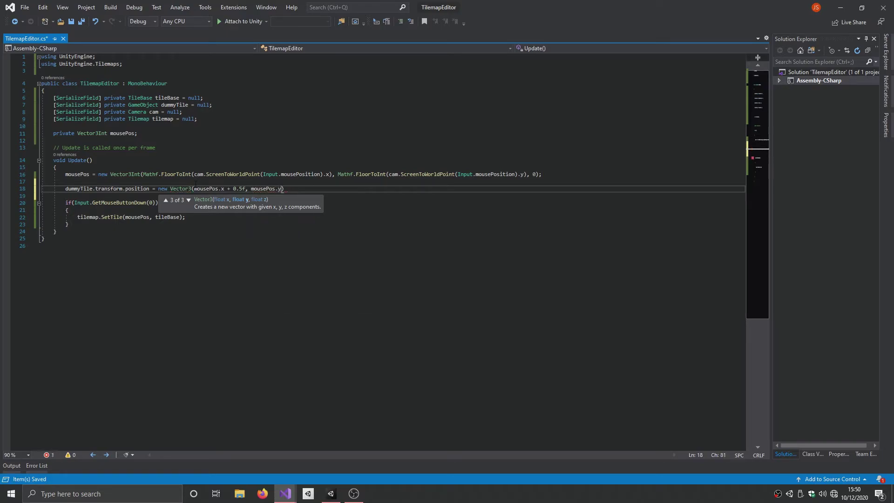
type("+ 0.5")
type("f);")
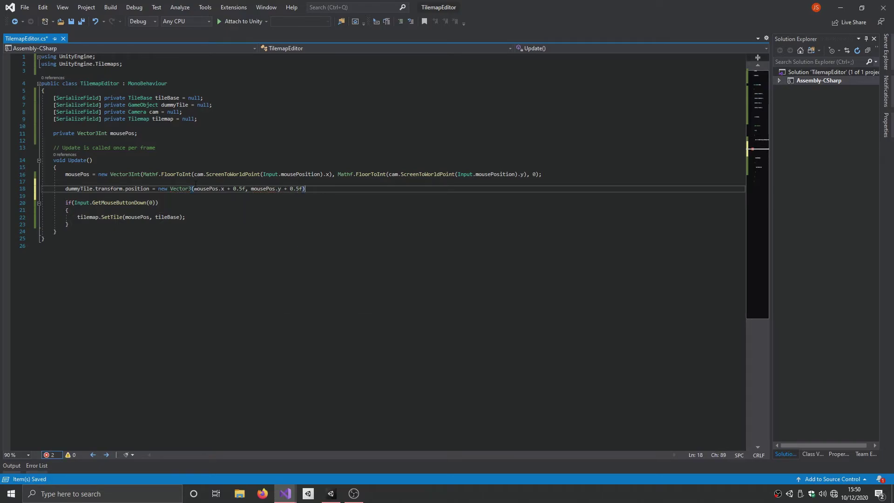
- Save the script, then in Play mode paint a stroke and two separate wall tiles
key("ctrl+s")
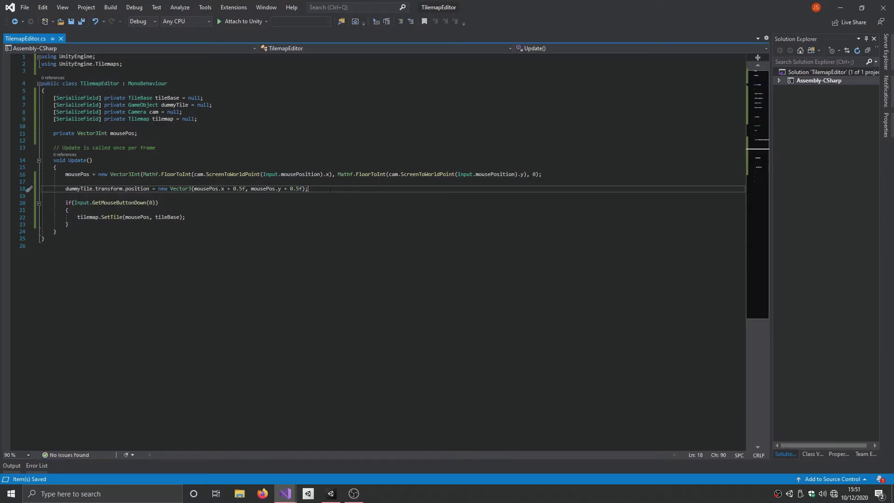
left_click(330, 494)
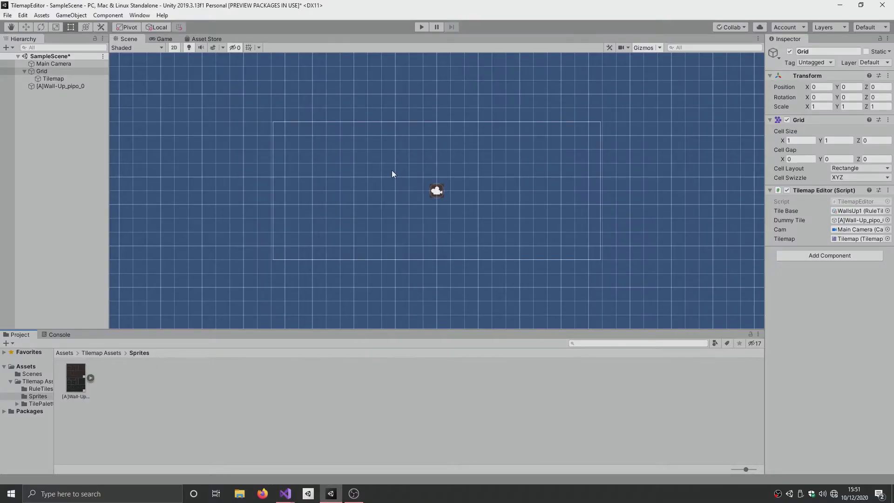
left_click(421, 28)
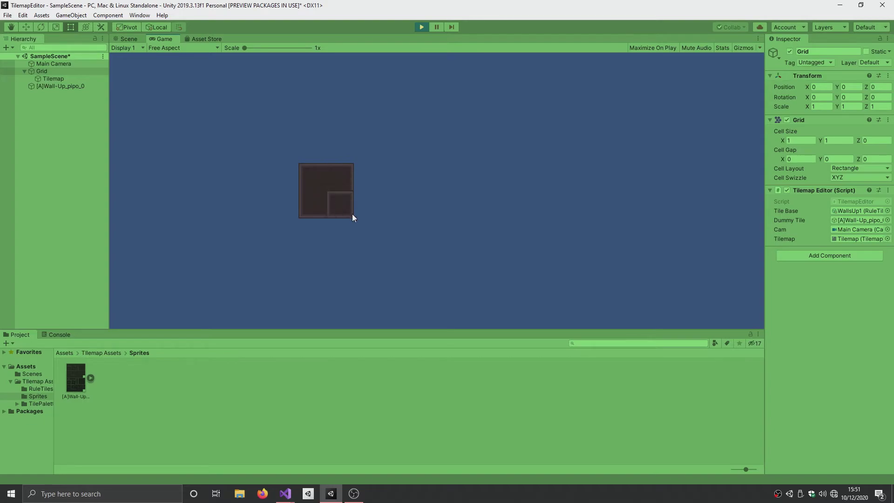
left_click_drag(359, 216, 372, 180)
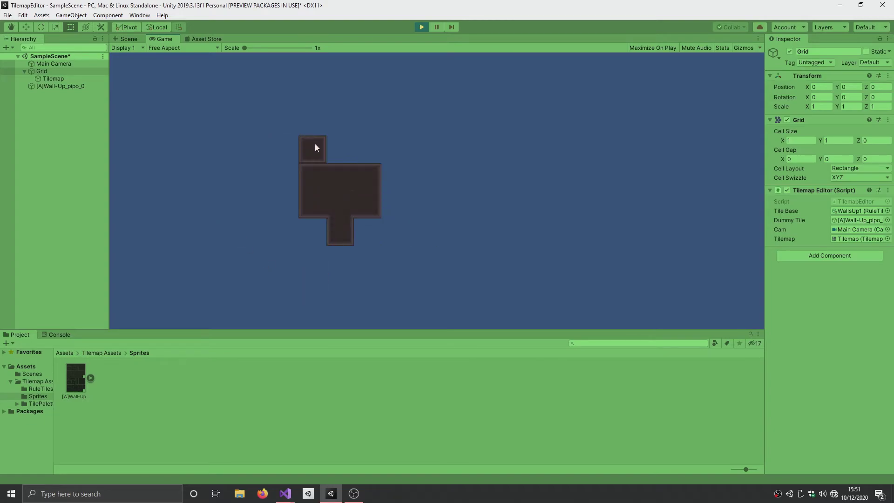
left_click(340, 149)
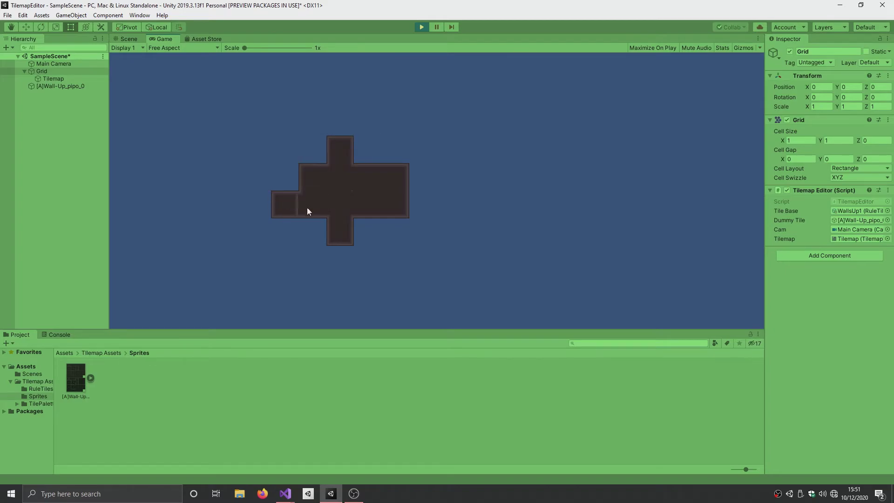
left_click(248, 233)
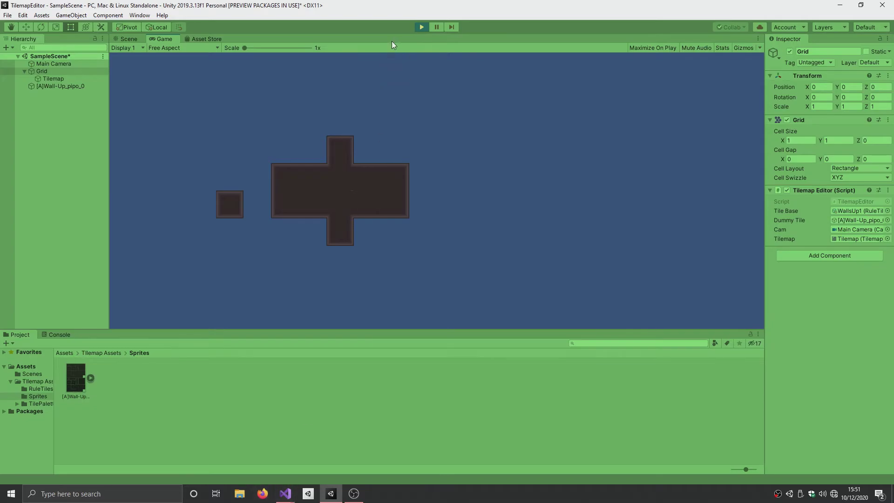
key("alt+Tab")
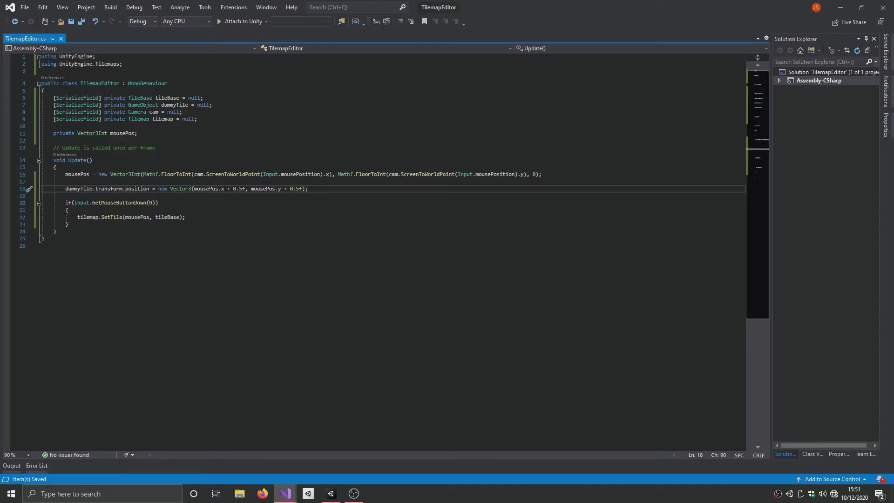
- Add a private bool lmbDown = false field and save
left_click(143, 134)
key("Return")
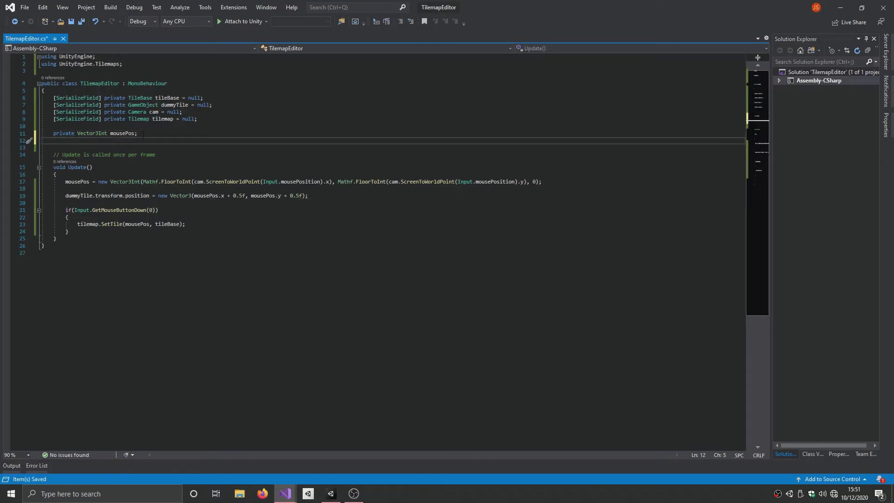
type("private bool ")
type("lmbD")
type("own")
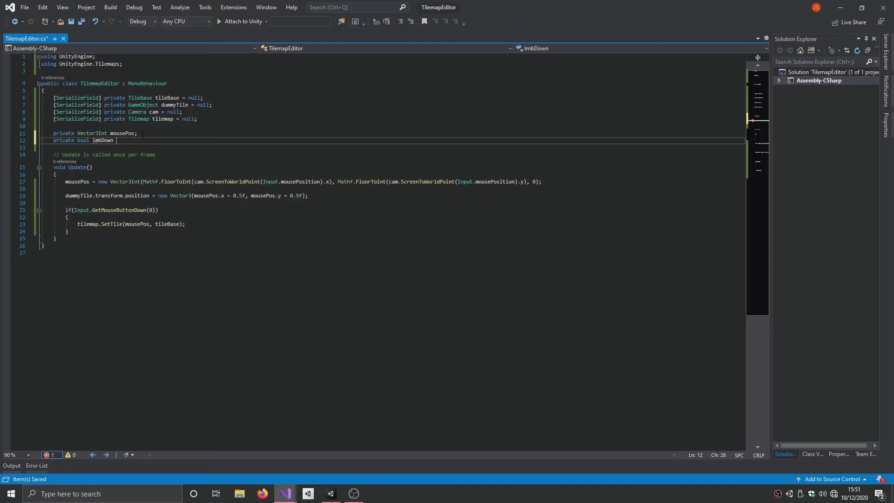
type(" = false;")
key("ctrl+s")
- Replace the SetTile line in the left-click block with lmbDown = true
left_click_drag(186, 224, 69, 218)
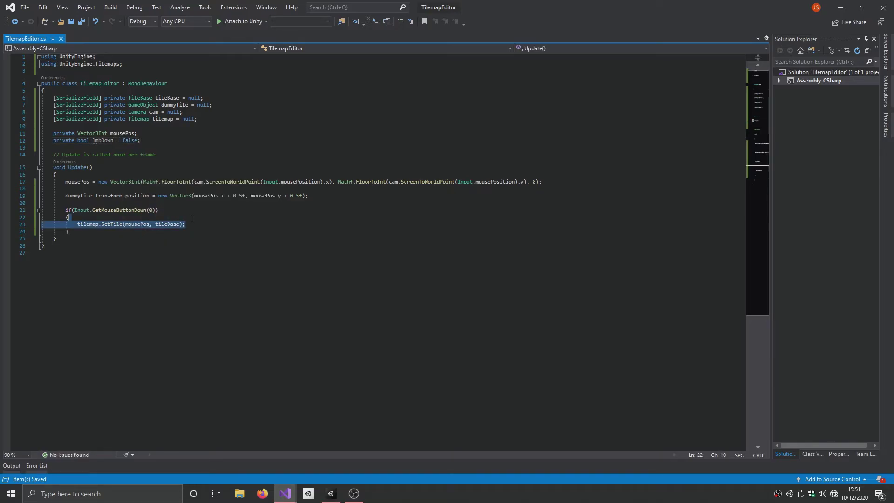
key("BackSpace")
key("ctrl+s")
key("Return")
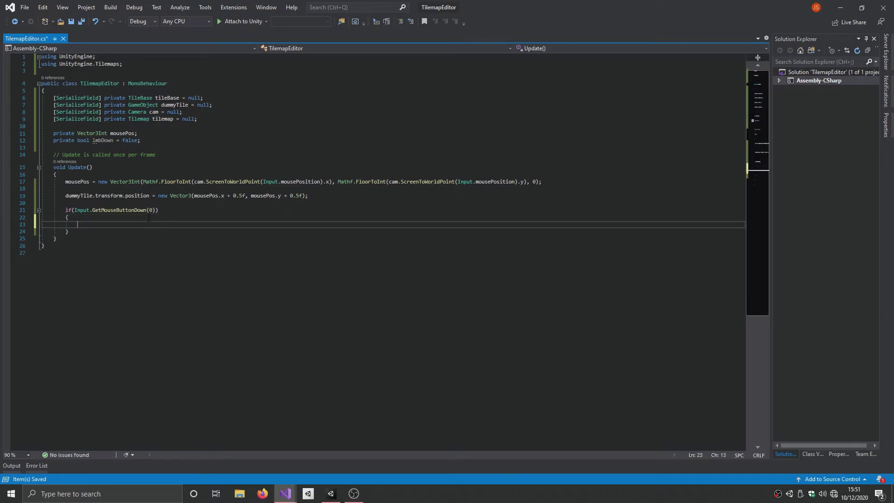
type("lmbDown = true;")
key("Down")
key("Return")
key("Return")
- Add an if (lmbDown) block calling tilemap.SetTile(mousePos, tileBase) and save
type("if")
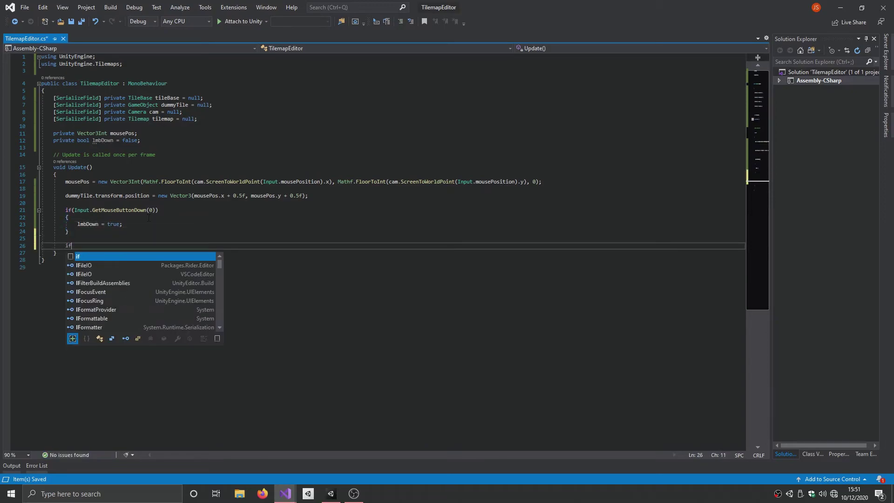
type("(lmbDown)")
key("Return")
type("{")
key("Return")
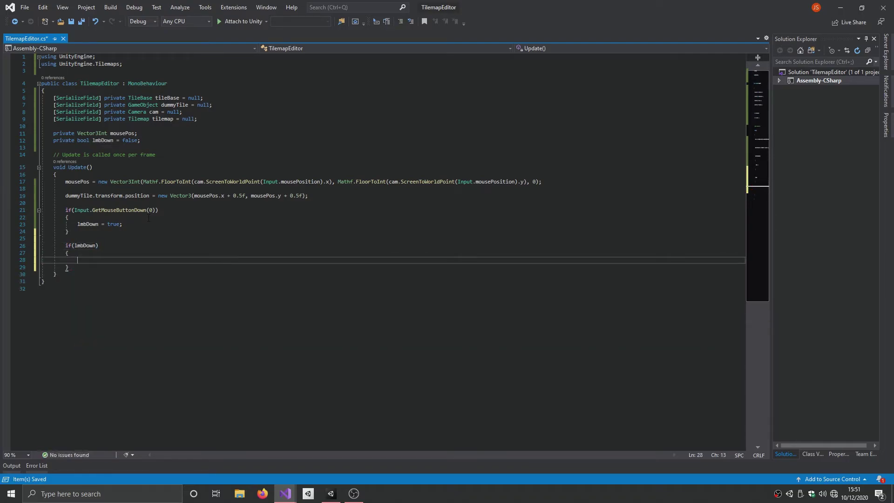
type("tilemap.SetTile(mousePos, tileBase);")
key("Up")
key("Up")
key("Down")
key("ctrl+s")
key("Down")
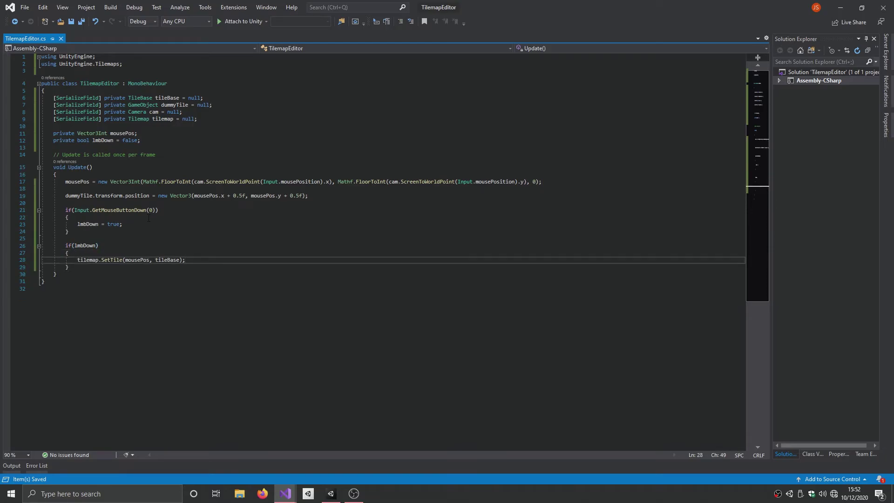
- In Unity Play mode, drag to paint a path of wall tiles
left_click(331, 493)
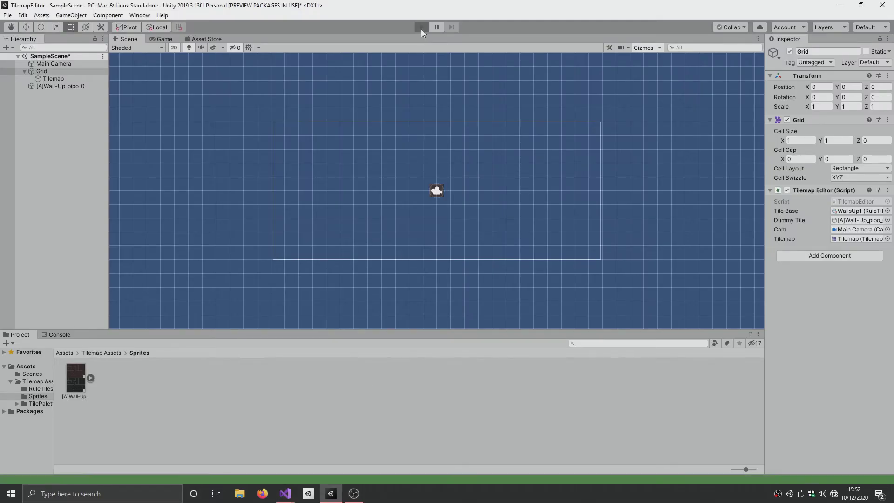
left_click(421, 29)
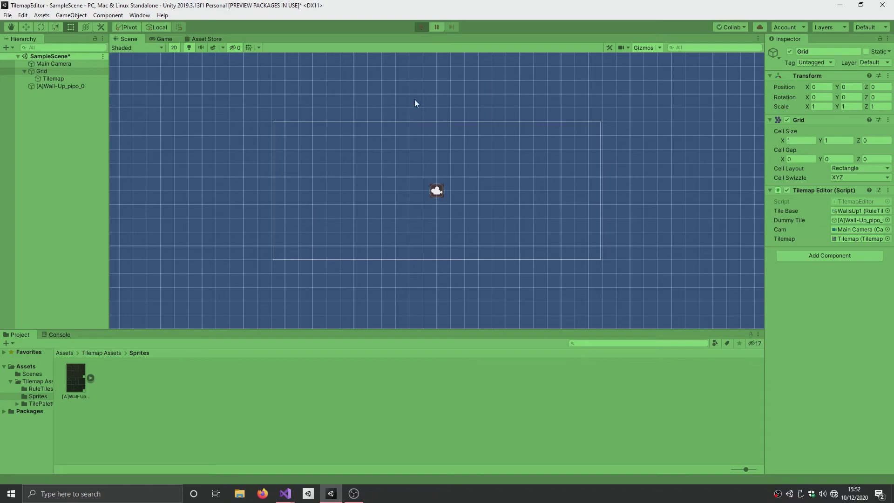
mouse_move(434, 167)
left_mouse_down()
mouse_move(594, 273)
mouse_move(382, 252)
mouse_move(434, 222)
mouse_move(415, 29)
left_mouse_up()
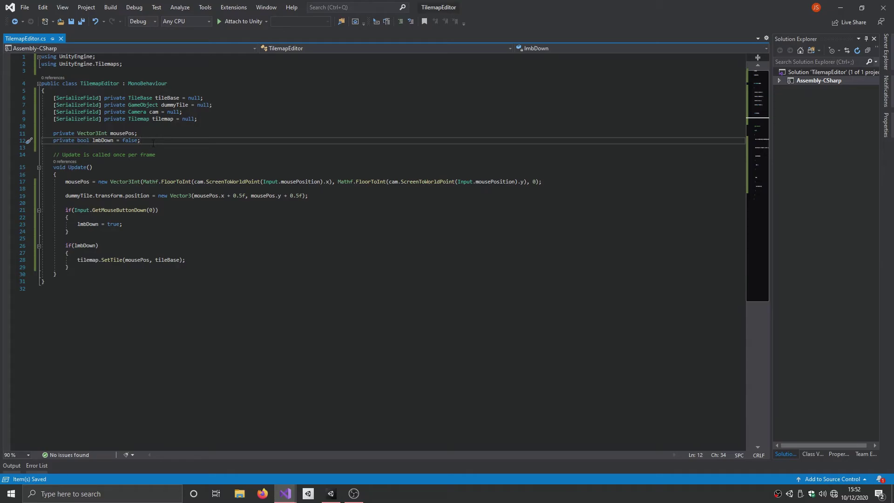
- Add a private bool rmbDown = false field and save
key("Return")
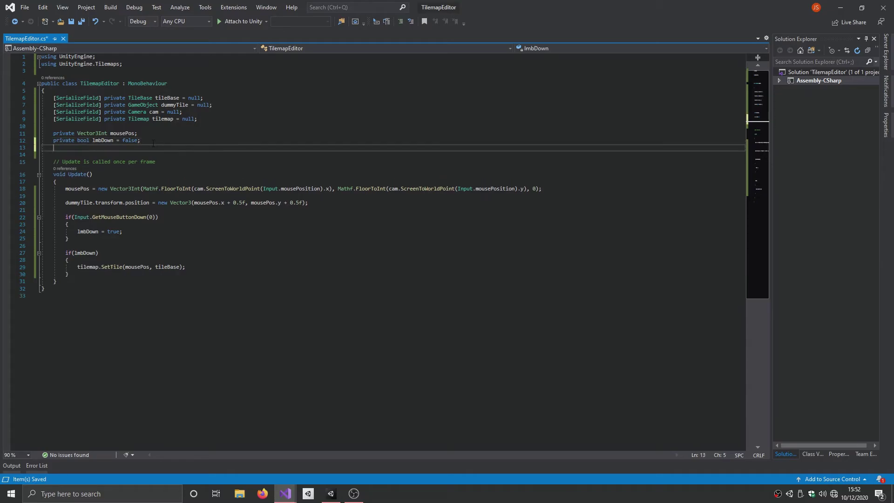
type("private")
type(" bool rmbDown = false;")
key("ctrl+s")
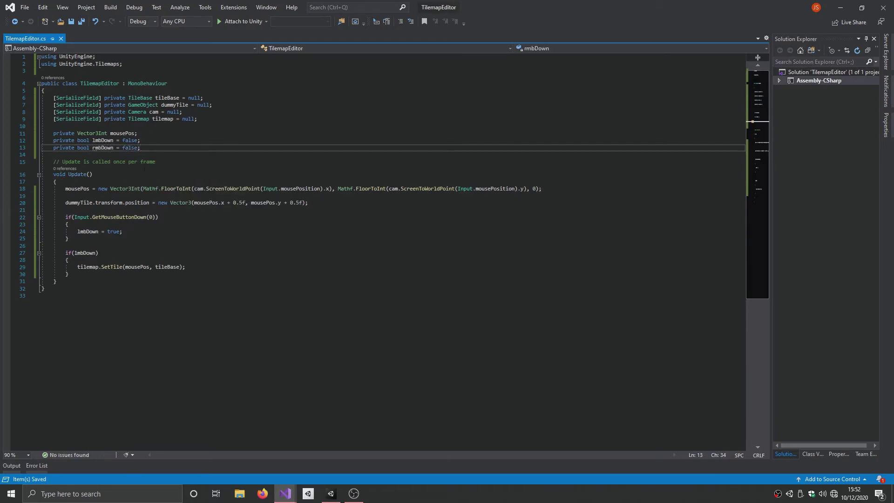
- Duplicate the left-click if-blocks and change the copied mouse button to 1
mouse_move(75, 279)
left_mouse_down()
mouse_move(44, 242)
mouse_move(41, 217)
left_mouse_up()
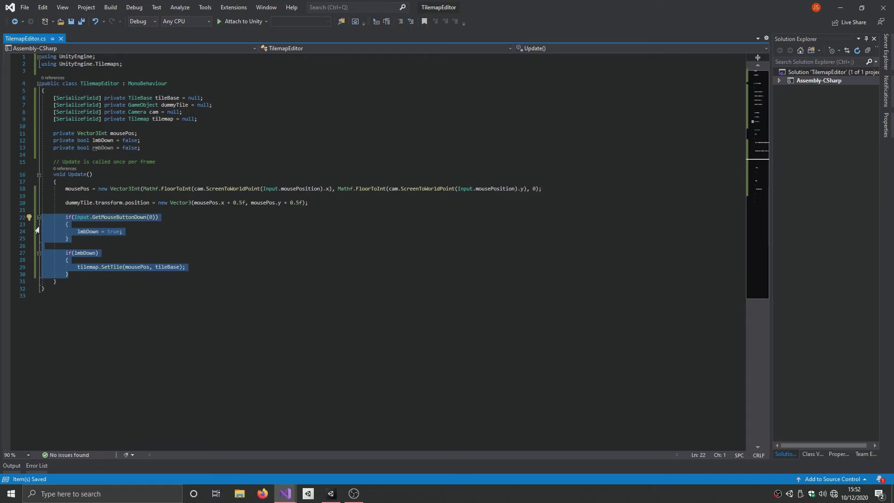
left_click(77, 274)
key("Return")
key("Return")
type("if (Input.GetMouseButtonDown(0))         {             lmbDown = true;         }          if (lmbDown)         {             tilemap.SetTile(mousePos, tileBase);         }")
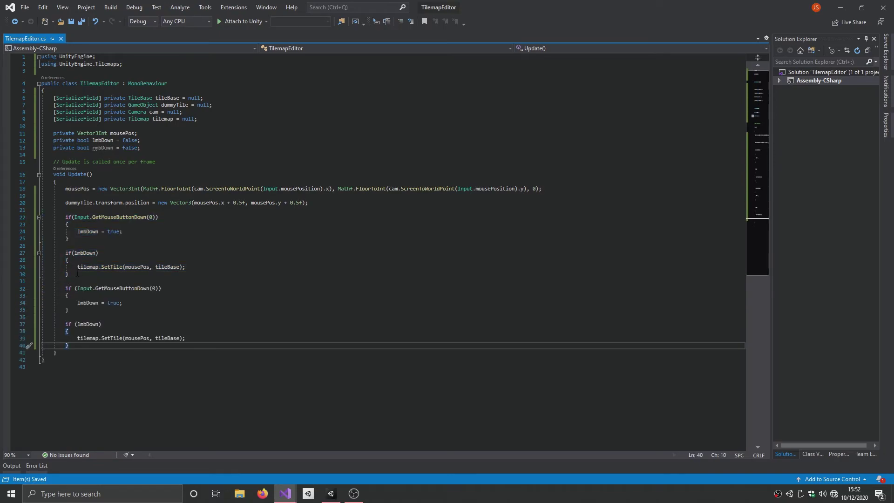
double_click(154, 288)
type("1")
key("ctrl+s")
- In the copies, use rmbDown for flag and condition, and SetTile with null
left_click(77, 303)
key("Delete")
type("r")
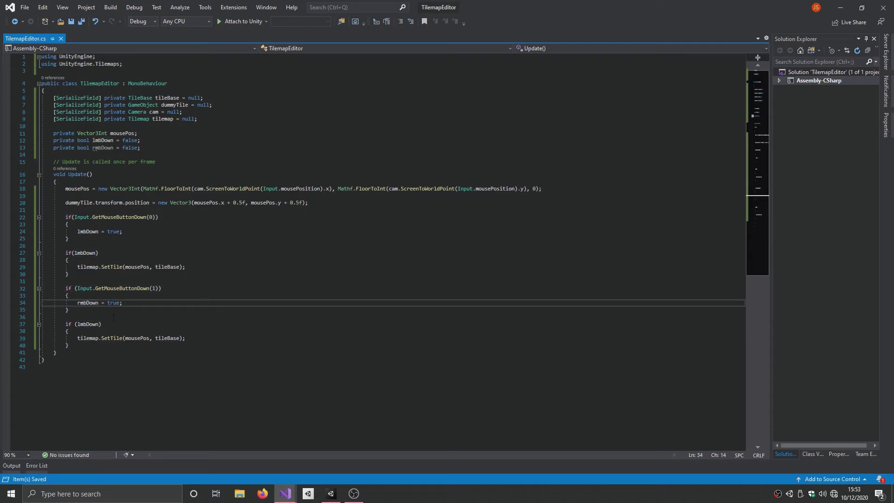
left_click(77, 324)
key("Delete")
type("r")
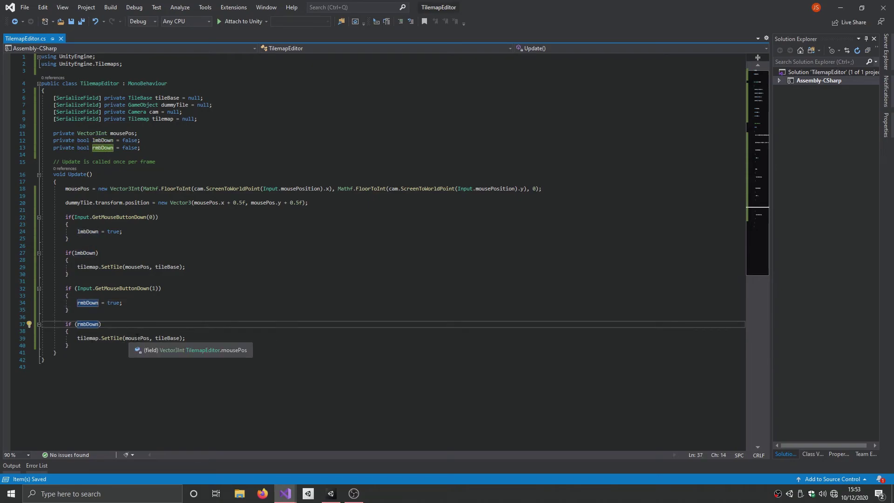
left_click(140, 338)
double_click(168, 338)
type("null")
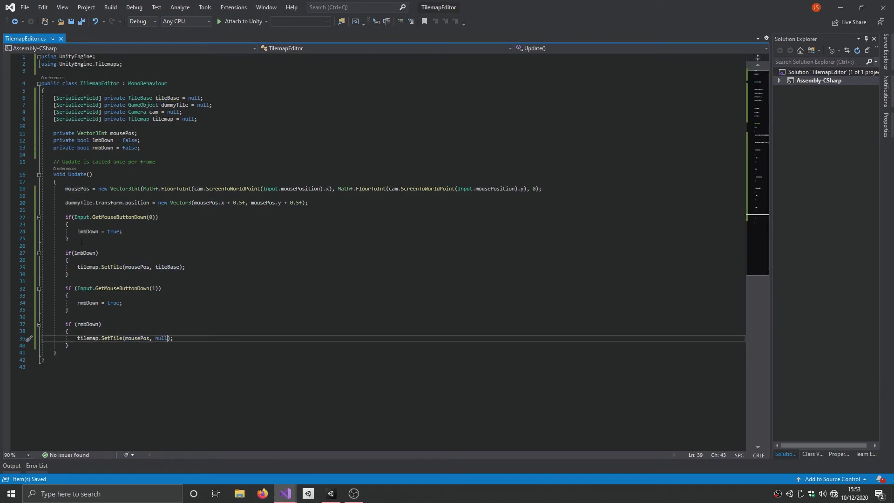
left_click(81, 241)
- Add an if (Input.GetMouseButtonUp(0)) block setting lmbDown = false, and save
key("Return")
type("if(Input")
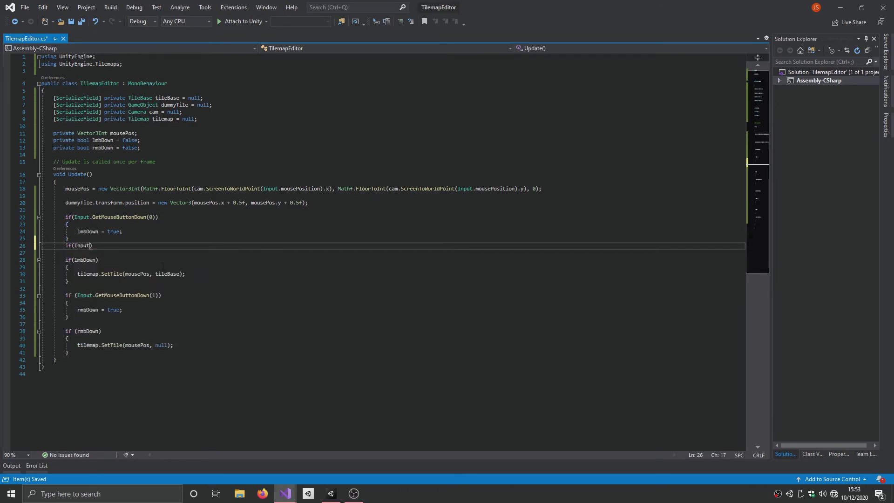
type(".Get")
key("Tab")
type("(0")
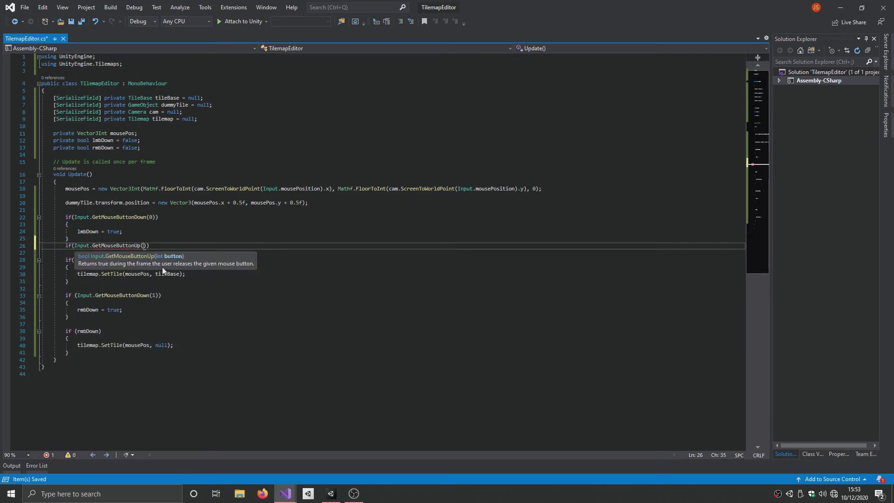
key("ctrl+s")
key("End")
key("Return")
type("{")
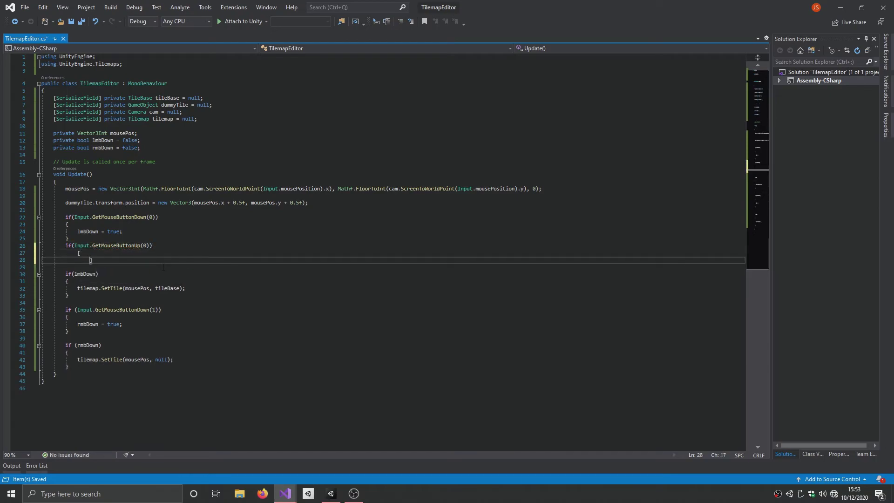
key("Return")
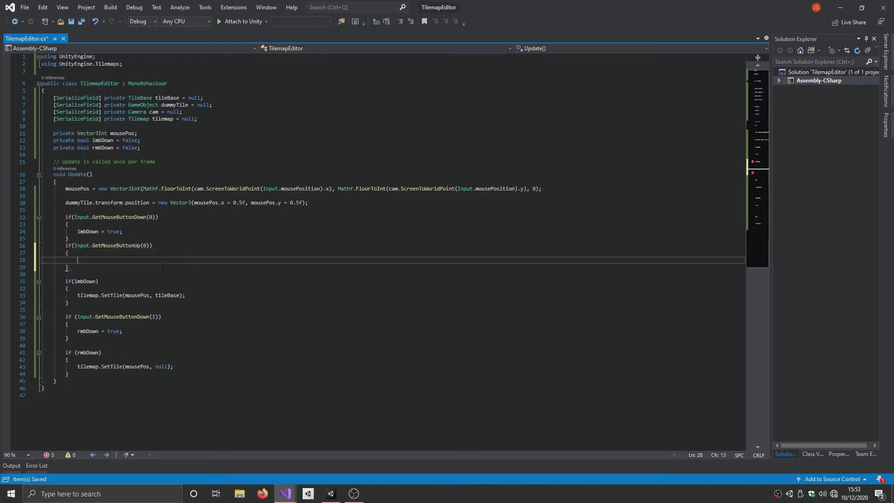
type("lmbDown = ")
type("false;")
key("ctrl+s")
- Copy the release block for button 1 with rmbDown = false, then return to Unity
left_click_drag(69, 268, 41, 246)
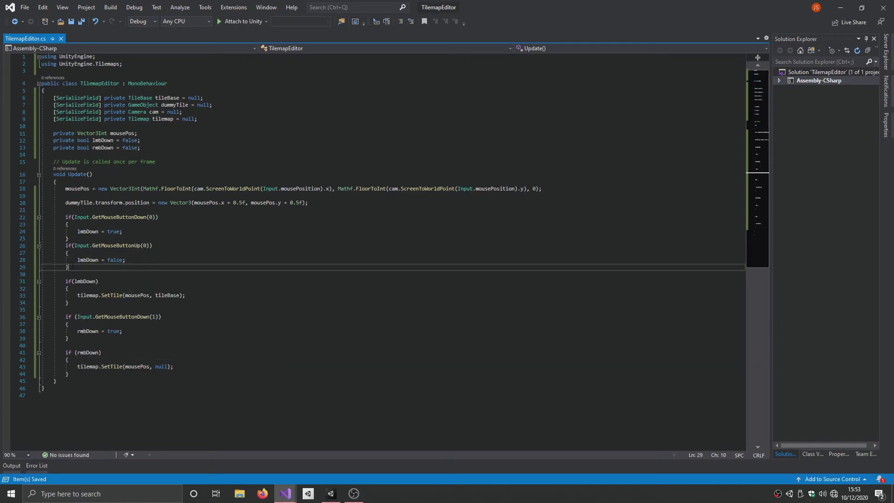
key("ctrl+c")
left_click(78, 343)
key("ctrl+v")
type("1r")
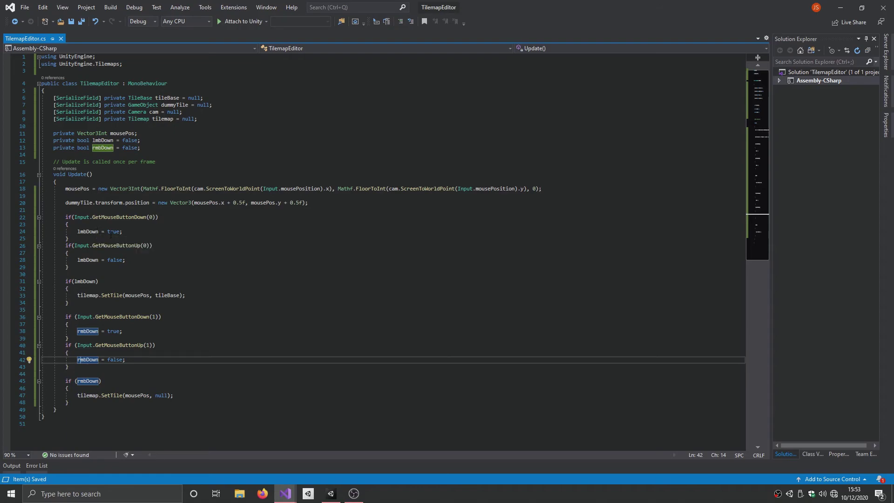
left_click(124, 232)
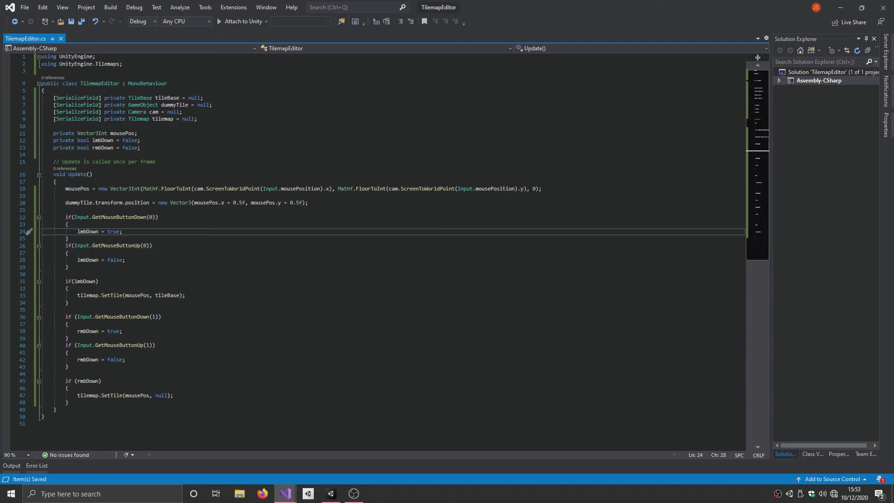
mouse_move(116, 317)
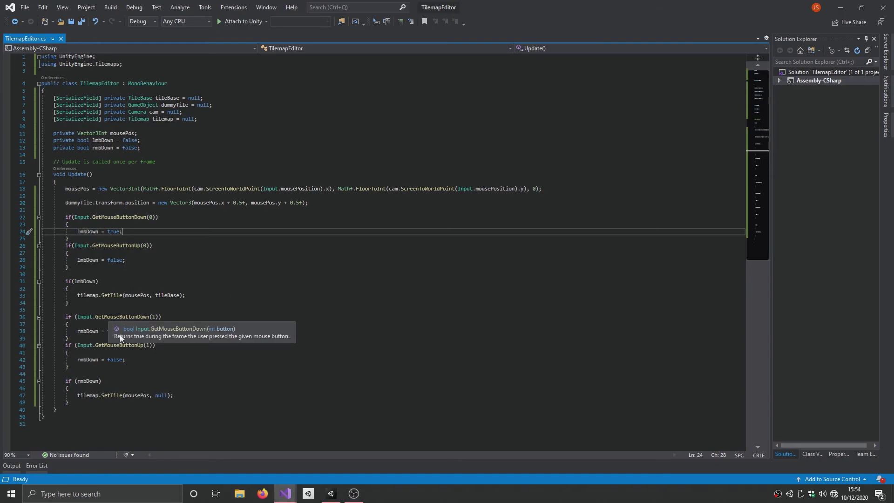
mouse_move(162, 395)
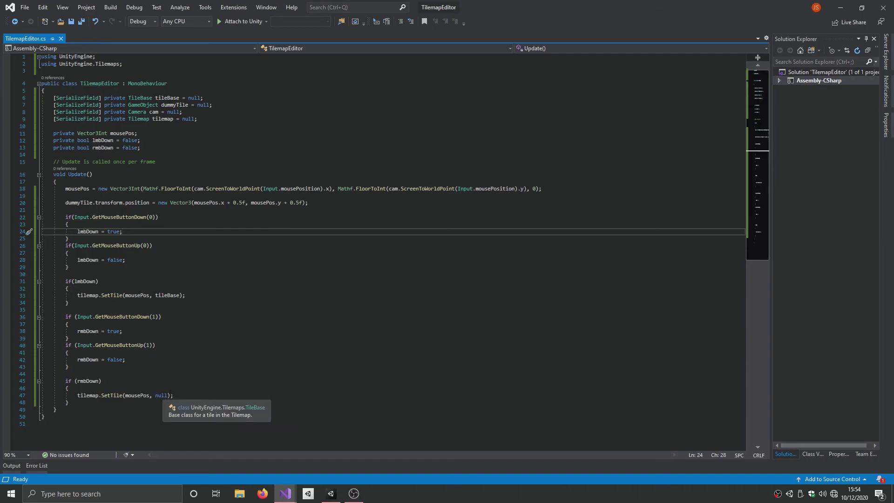
left_click(331, 494)
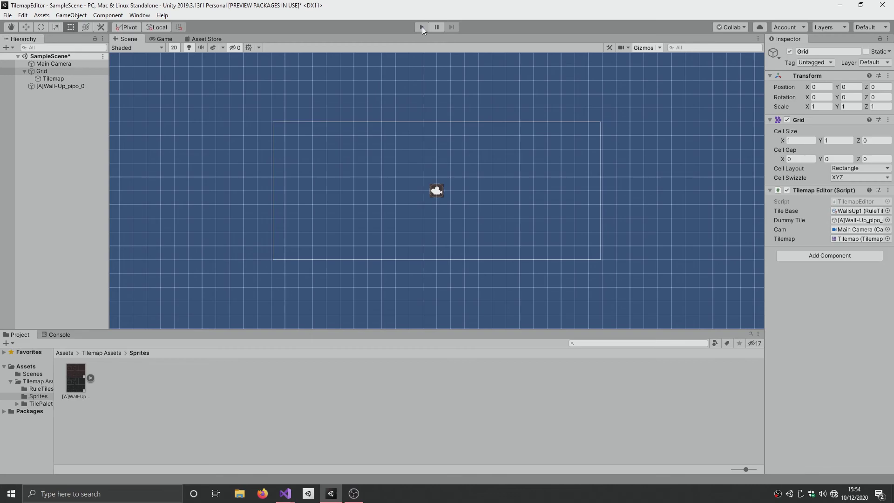
- In Play mode, paint and right-drag erase a horizontal strip, then paint an L-shape
left_click(421, 27)
left_click_drag(617, 125, 253, 122)
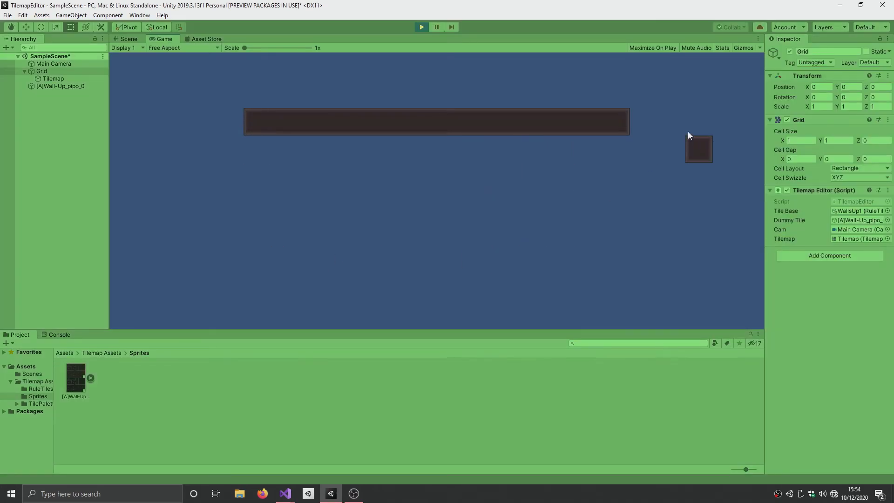
left_click_drag(626, 124, 326, 125)
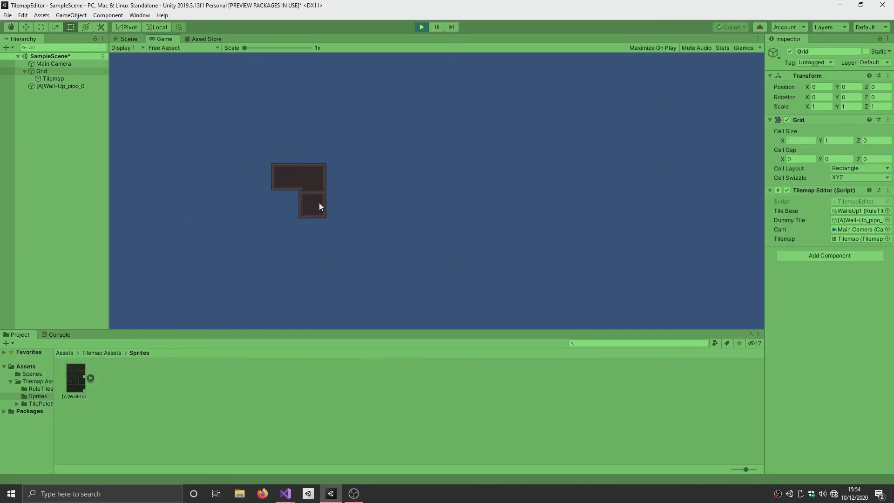
left_click_drag(175, 149, 394, 172)
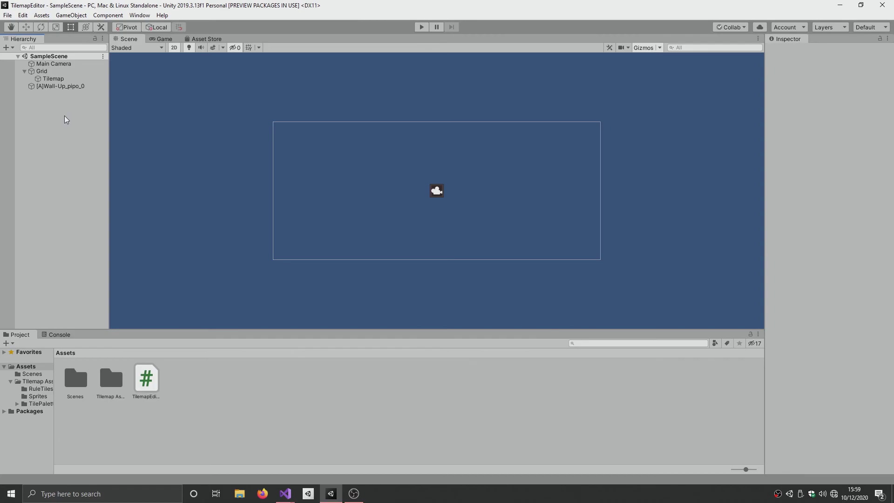
- Select the Tilemap object and reopen the TilemapEditor script from Assets
left_click(52, 78)
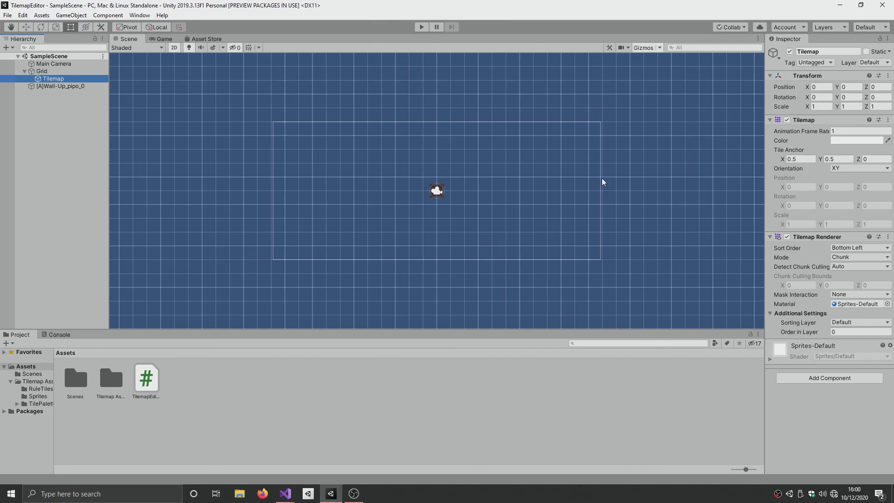
double_click(146, 378)
scroll(191, 285, "up", 1)
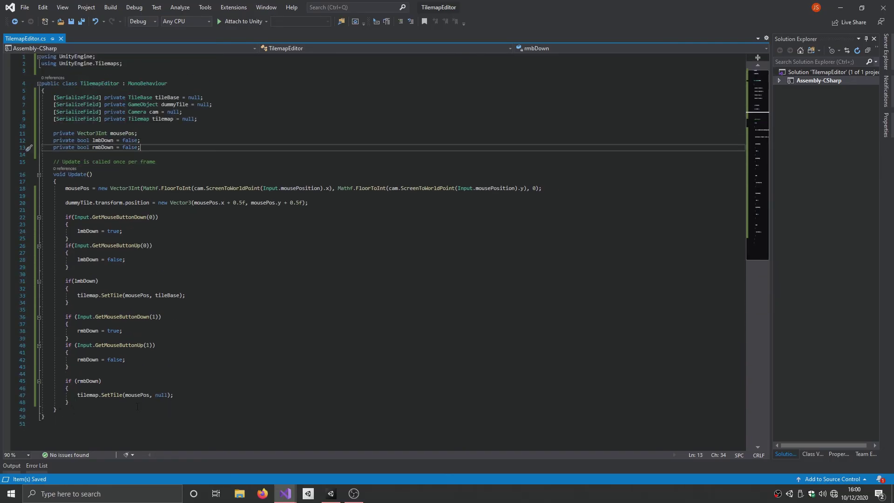
left_click(83, 269)
key("Down")
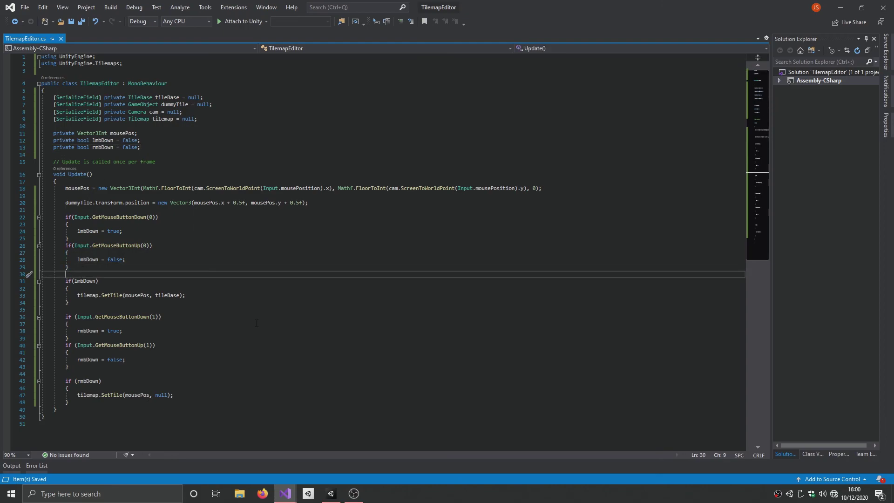